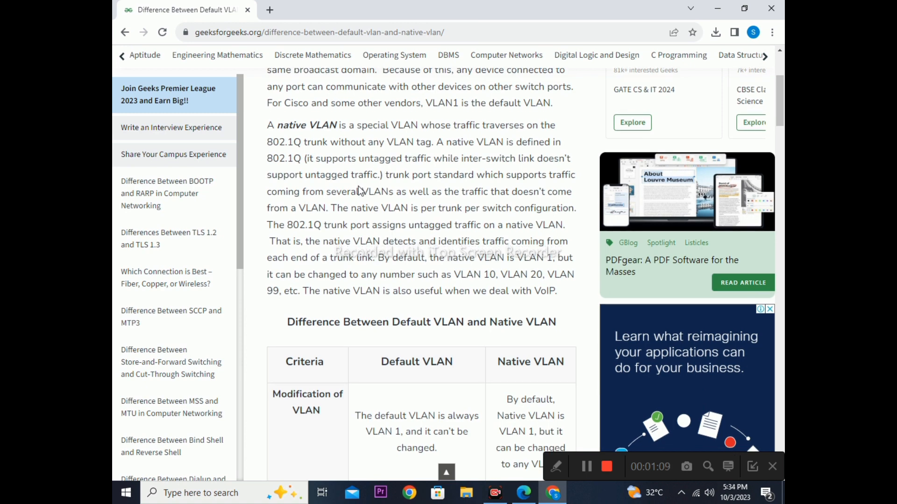
Read the native VLAN paragraph, highlighting its phrases on untagged traffic, trunk ports, VLAN 1 as default, and changing to VLAN 10 or 20
scroll(361, 192, "down", 1)
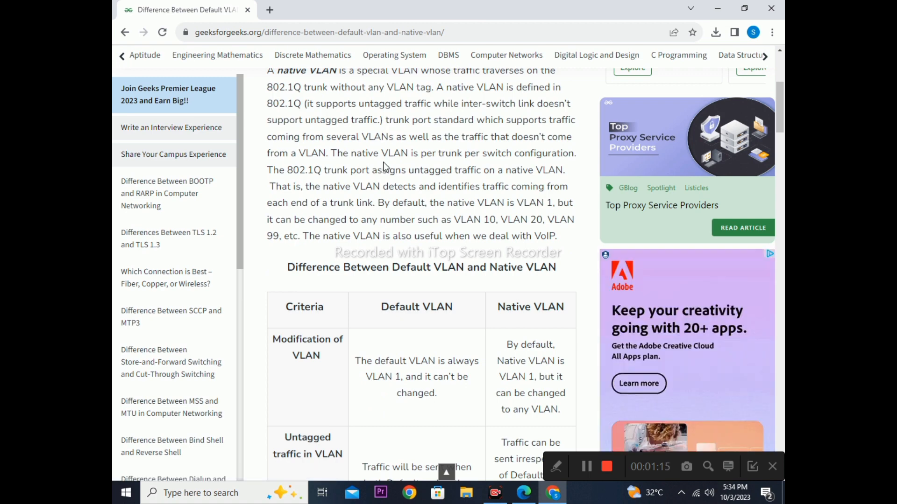
scroll(400, 161, "up", 1)
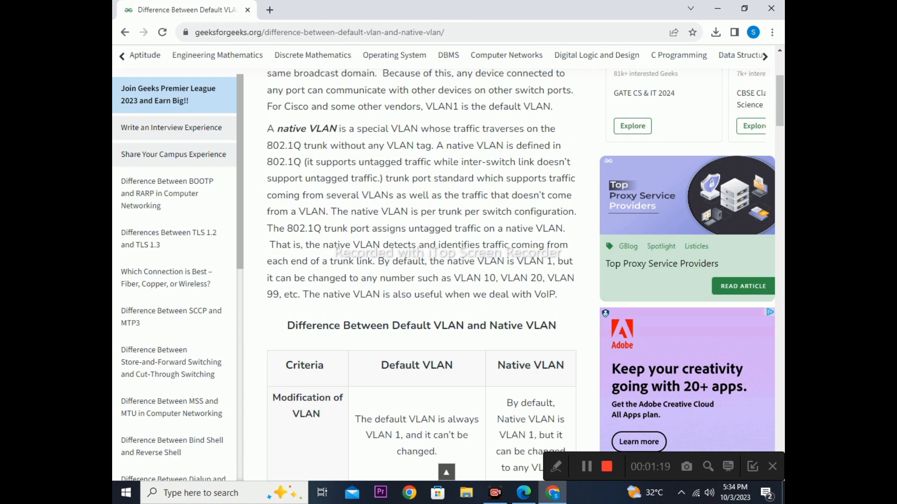
left_click_drag(358, 162, 412, 162)
left_click_drag(304, 162, 433, 162)
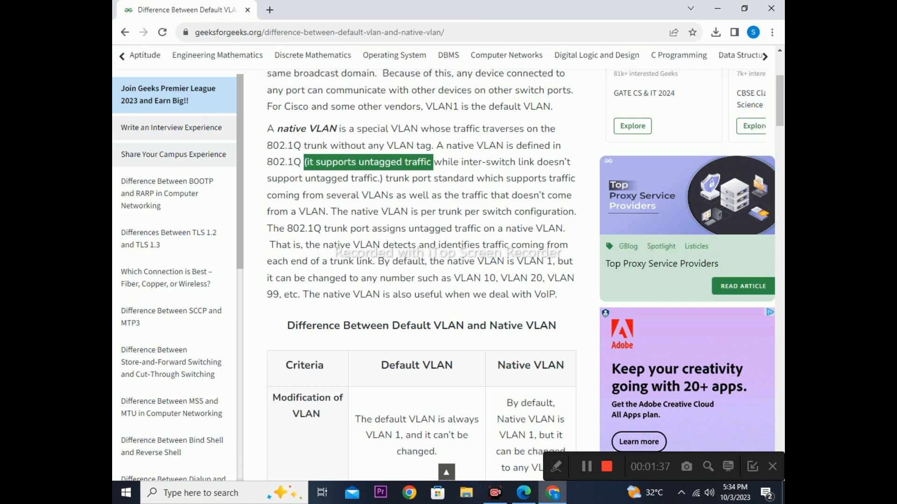
left_click_drag(470, 162, 548, 162)
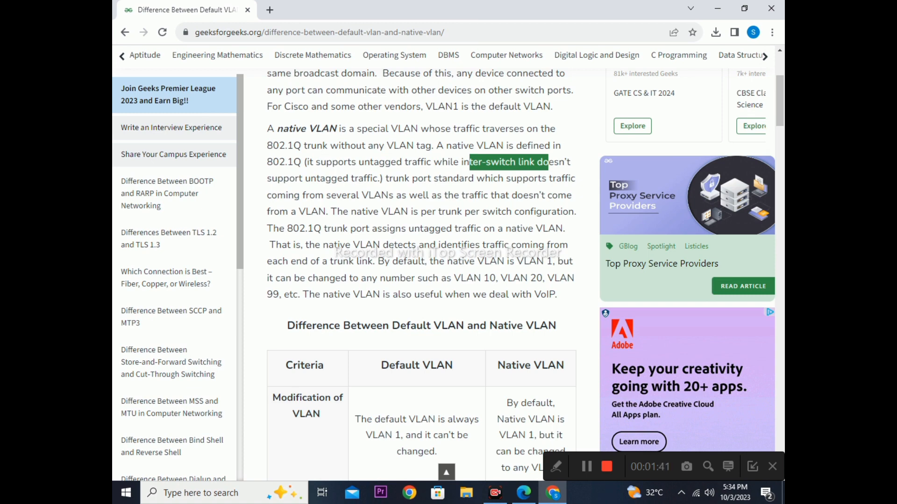
left_click_drag(389, 179, 564, 186)
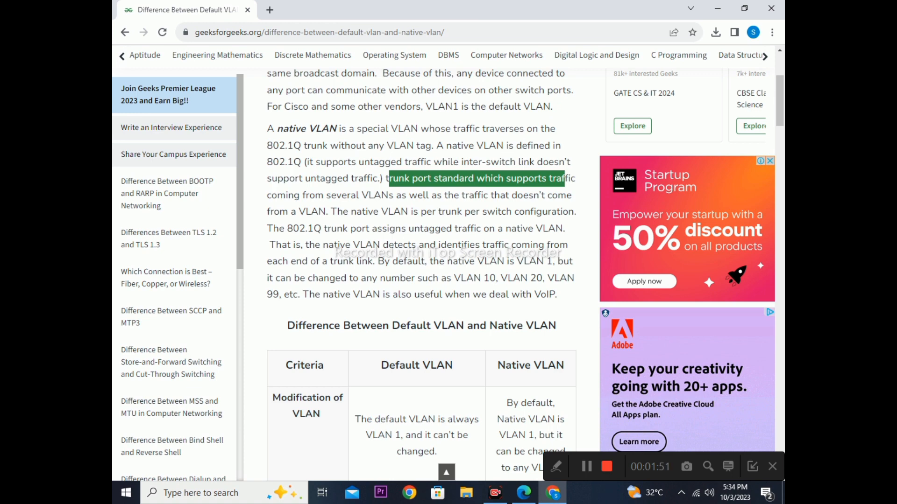
left_click_drag(345, 245, 553, 244)
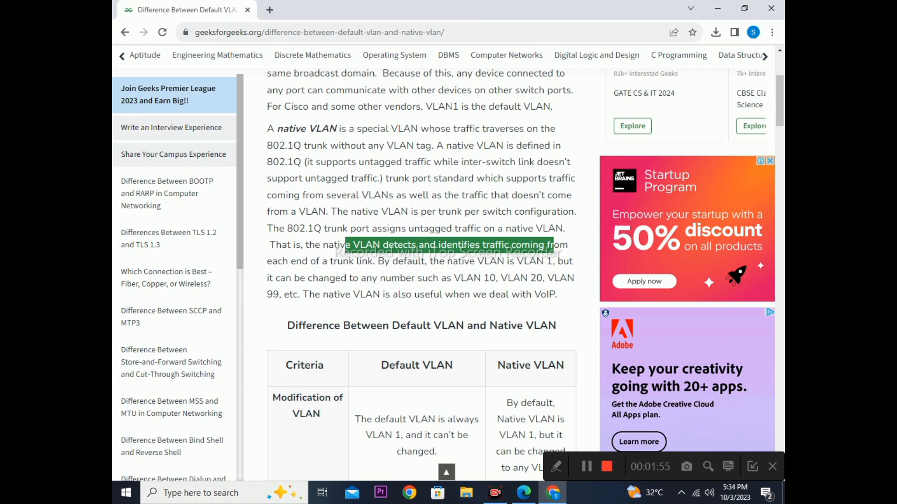
left_click_drag(421, 262, 553, 261)
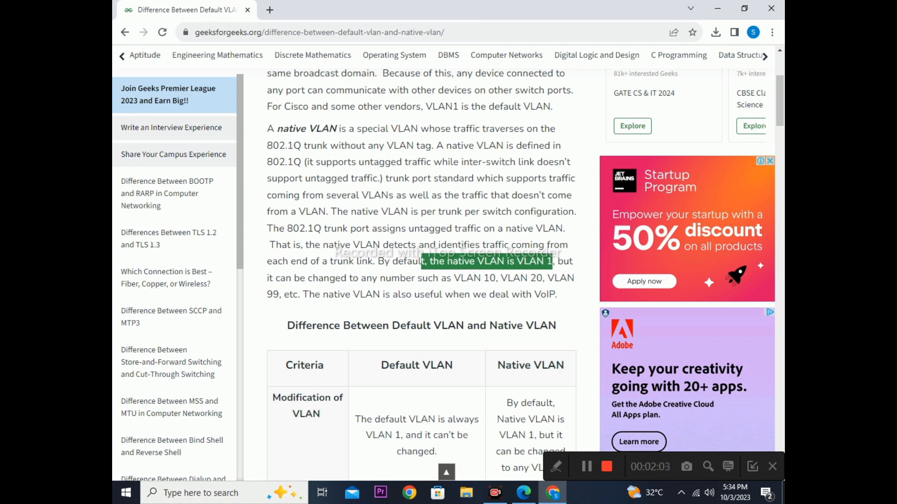
left_click_drag(405, 277, 568, 271)
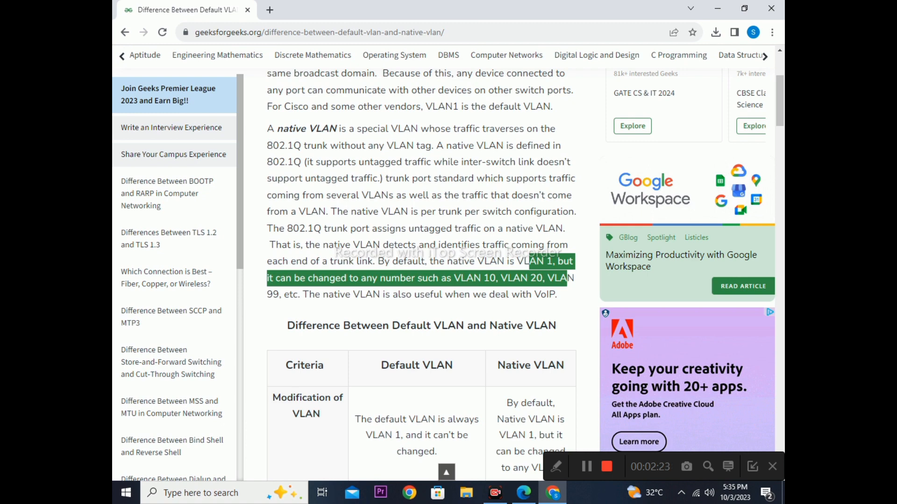
Search Google for "telephone" in a new tab
key("ctrl+t")
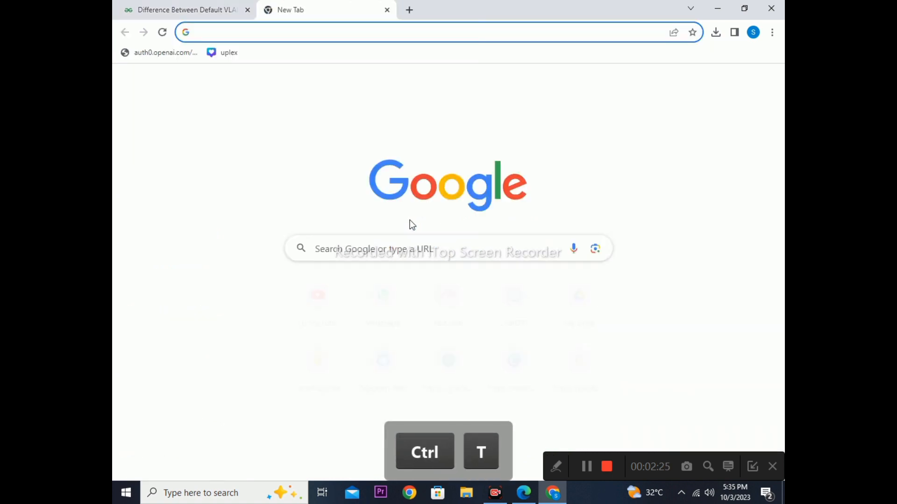
type("telep")
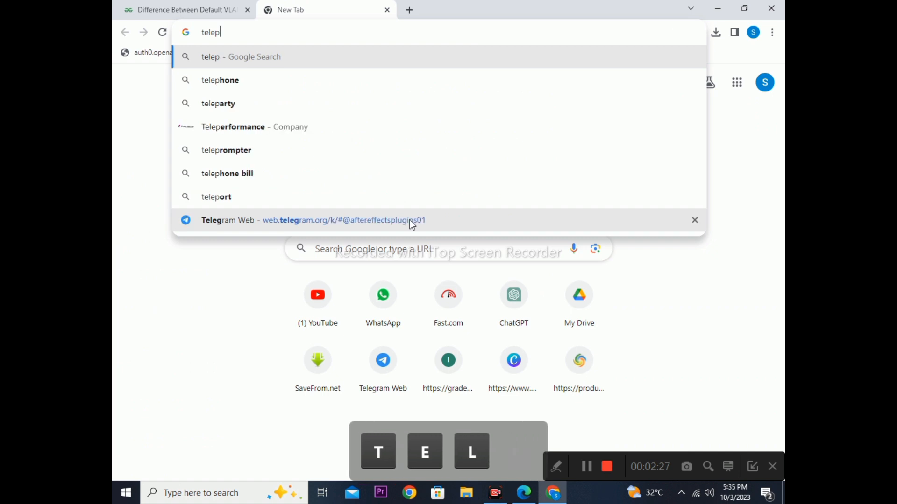
type("hone")
key("Return")
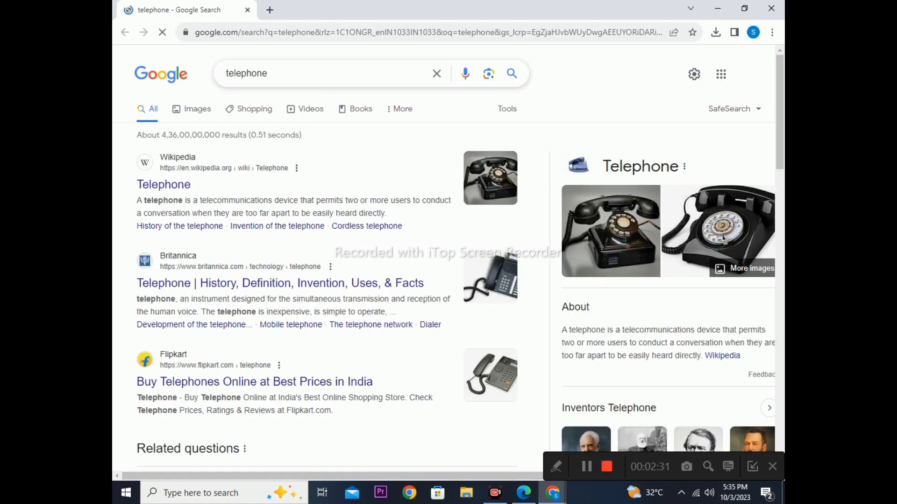
Refine the search to "telephone cisco" and view the image results
left_click(268, 73)
type("c")
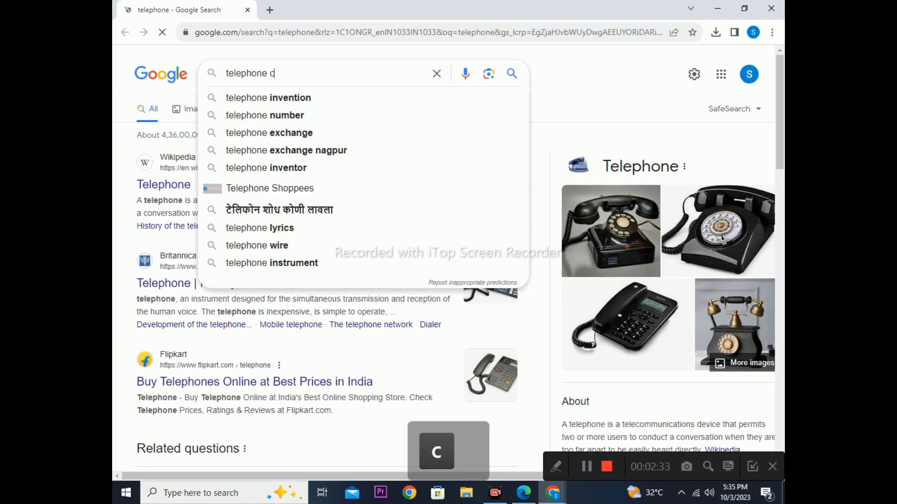
type("isco")
key("Return")
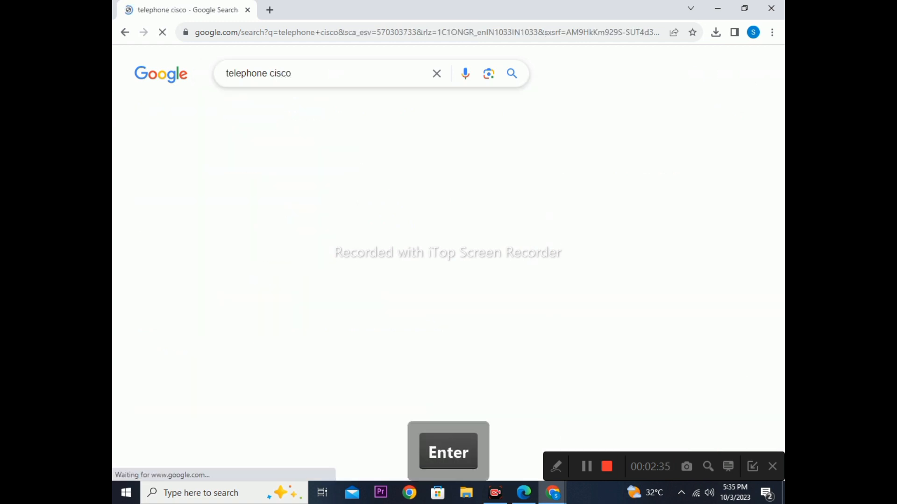
left_click(201, 112)
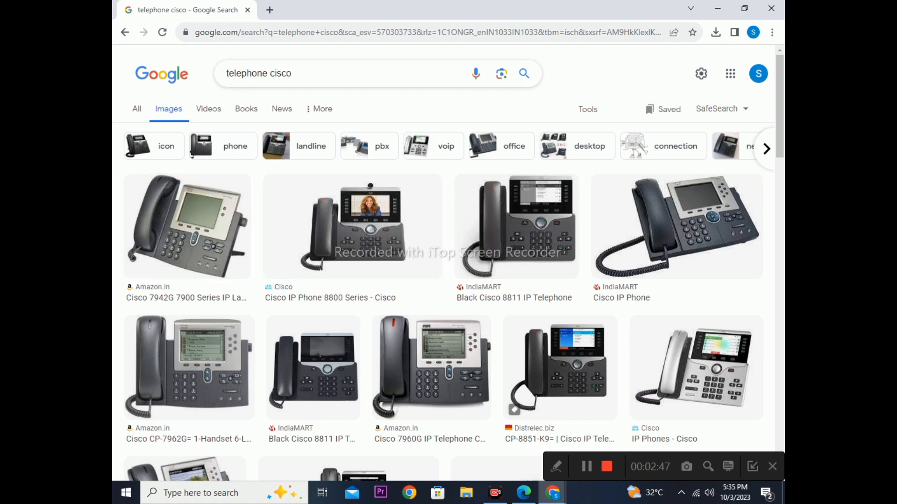
Close the Cisco telephone image results and the empty new tab to return to the VLAN article
key("ctrl")
key("ctrl+w")
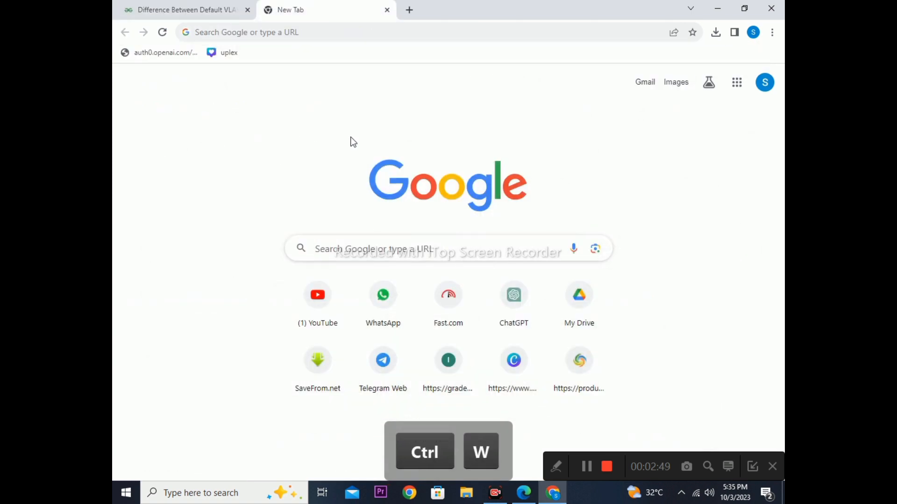
key("ctrl+w")
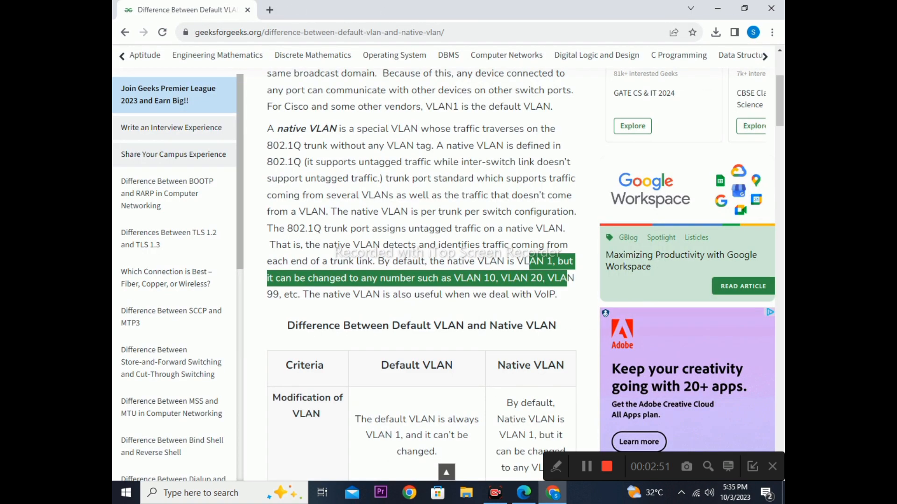
Read the default versus native VLAN comparison table from the modification row through the encapsulation type row
scroll(420, 271, "down", 1)
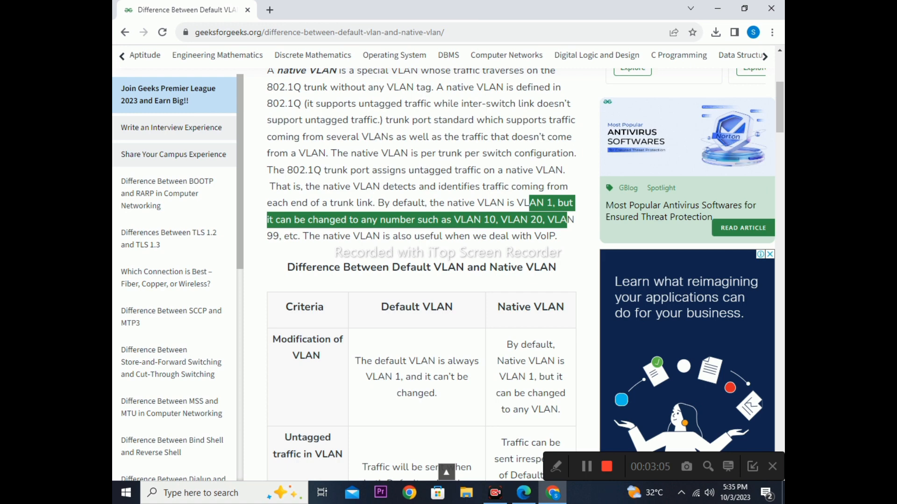
scroll(455, 230, "down", 2)
scroll(455, 230, "down", 1)
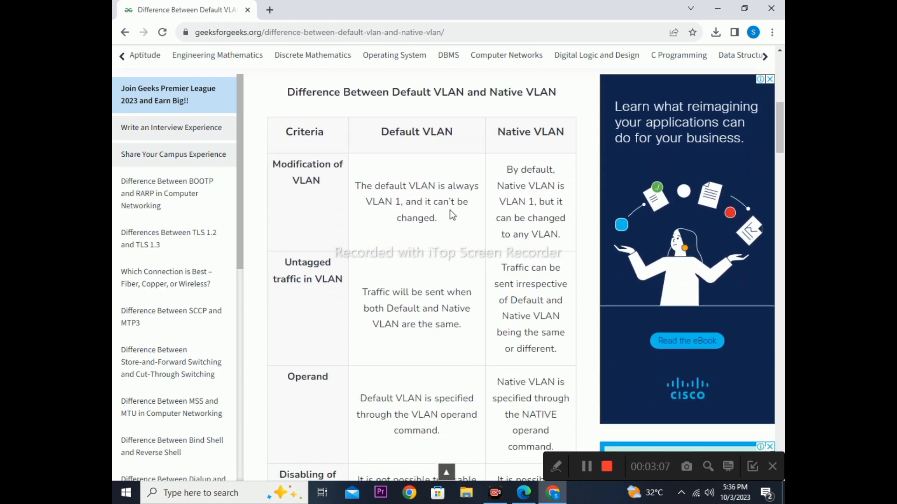
scroll(449, 209, "down", 2)
scroll(442, 134, "up", 1)
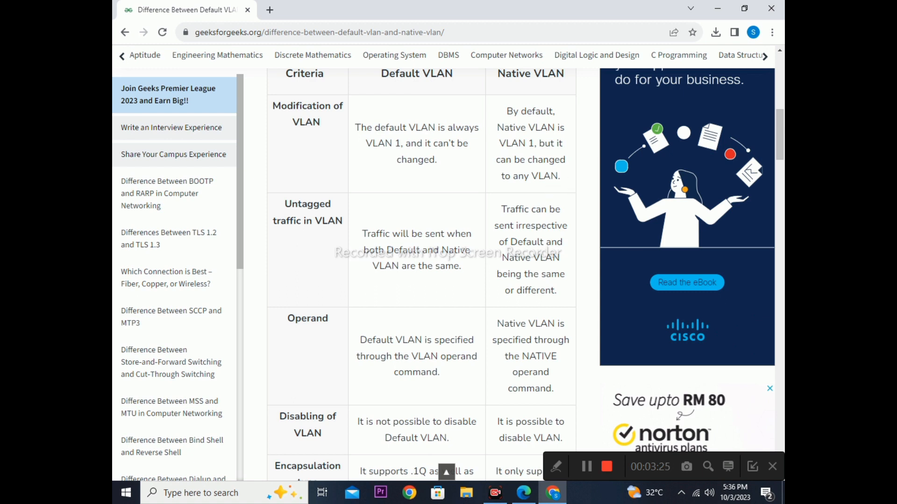
scroll(436, 137, "down", 1)
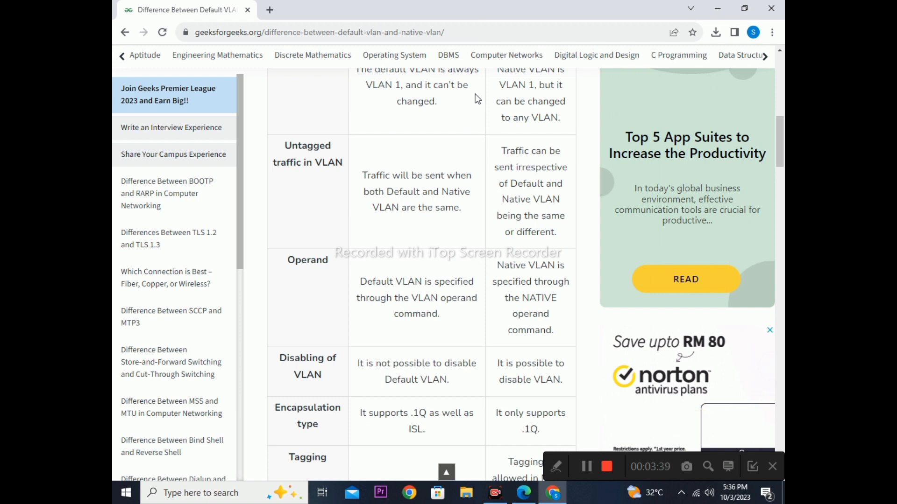
scroll(475, 94, "down", 1)
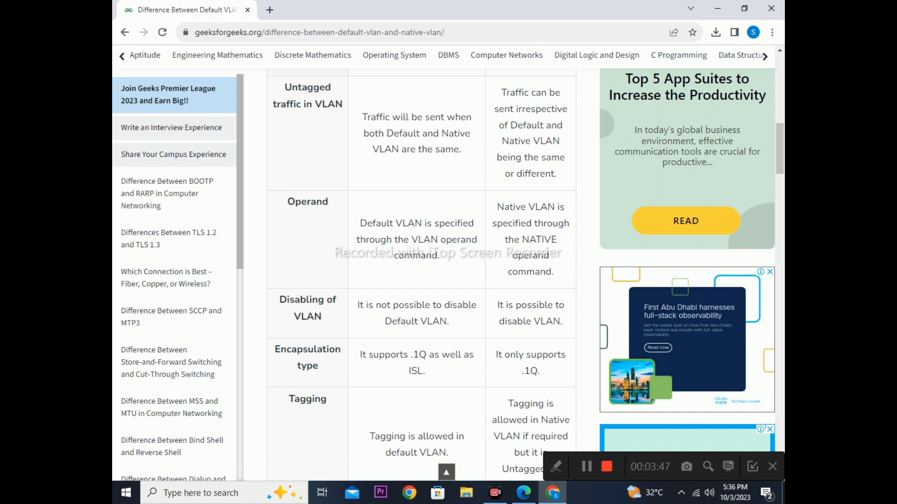
scroll(420, 275, "up", 1)
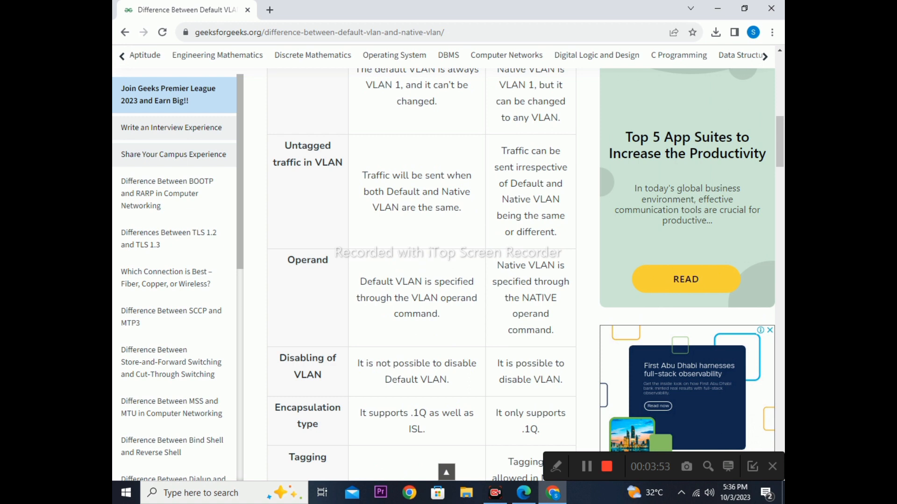
scroll(453, 144, "down", 3)
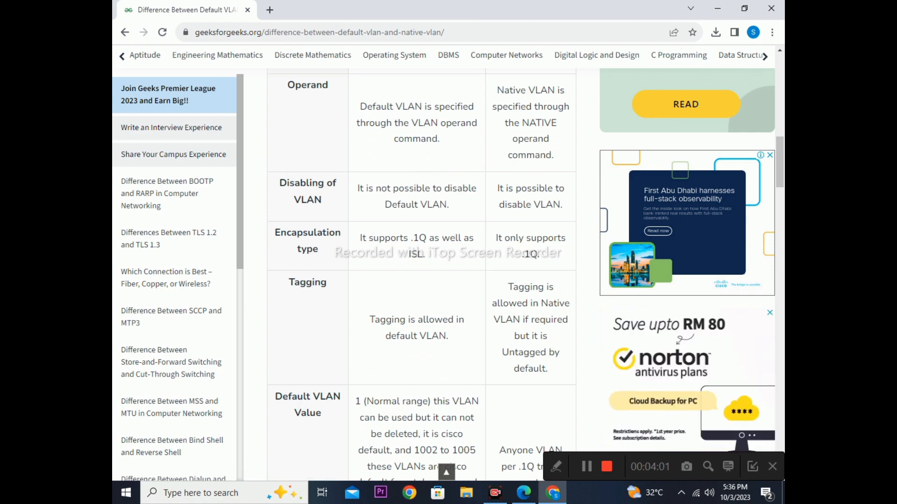
scroll(539, 153, "down", 2)
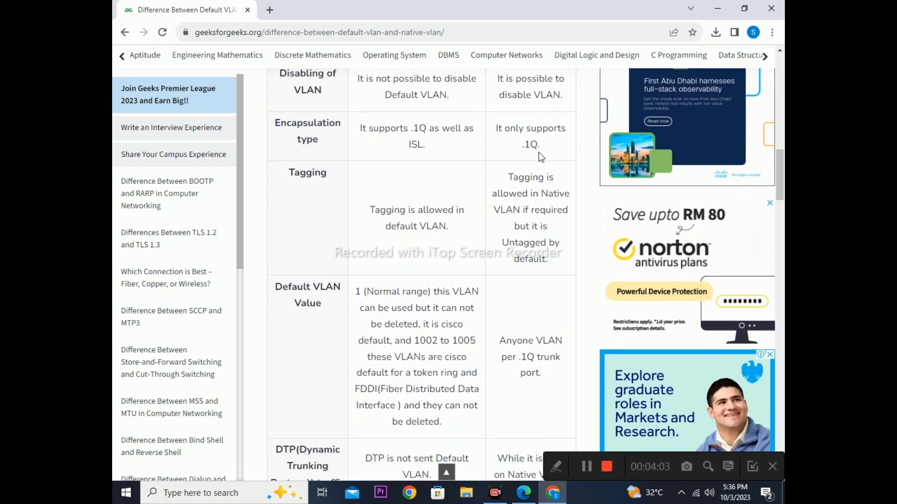
Highlight the tagging row's statements for the default VLAN and the native VLAN in the comparison table
scroll(472, 163, "down", 3)
scroll(450, 133, "up", 2)
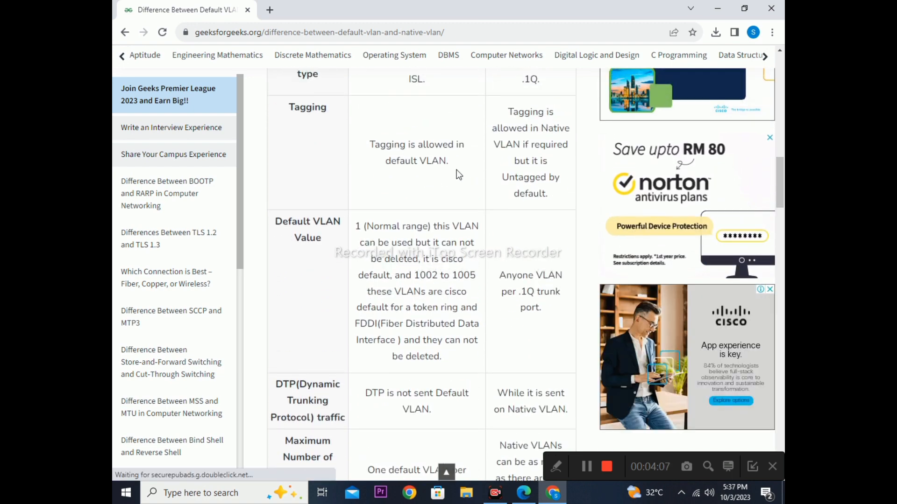
left_click_drag(455, 169, 369, 144)
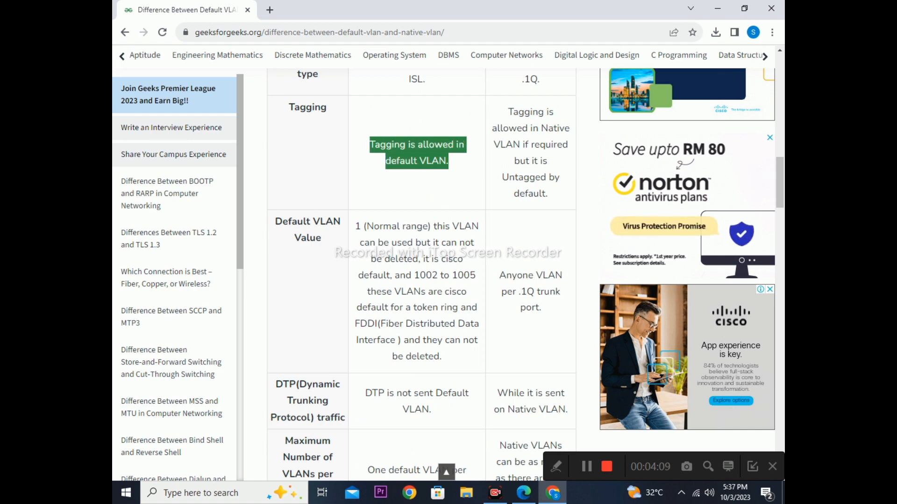
left_click_drag(505, 111, 572, 145)
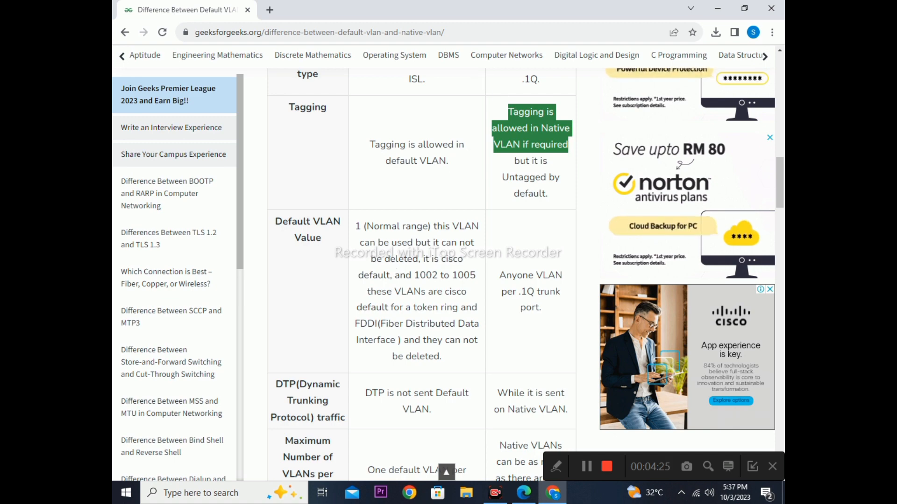
Review the table's last rows, highlighting the native VLAN's default value entry and the default VLAN's DTP traffic entry
scroll(399, 272, "down", 2)
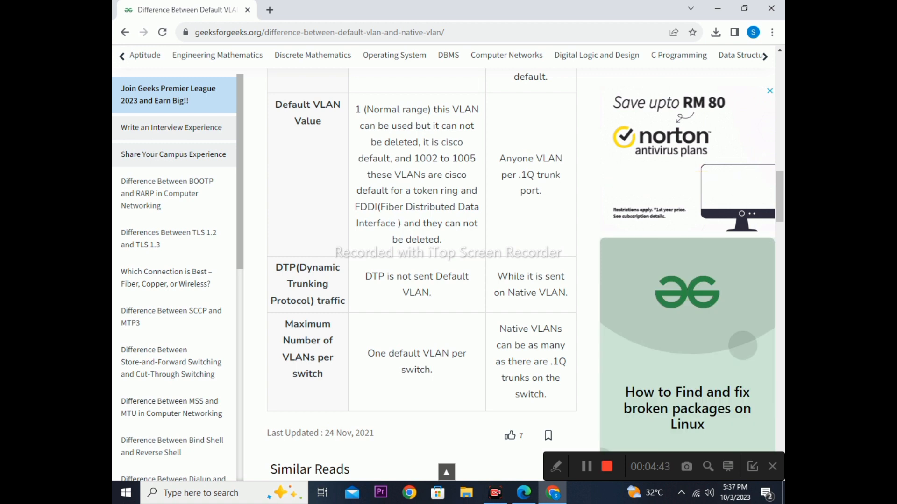
left_click_drag(500, 158, 566, 188)
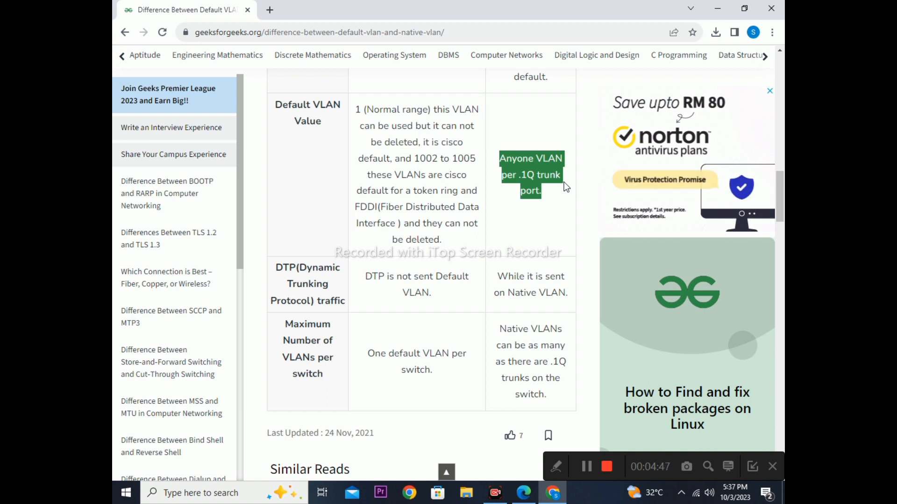
scroll(428, 205, "down", 2)
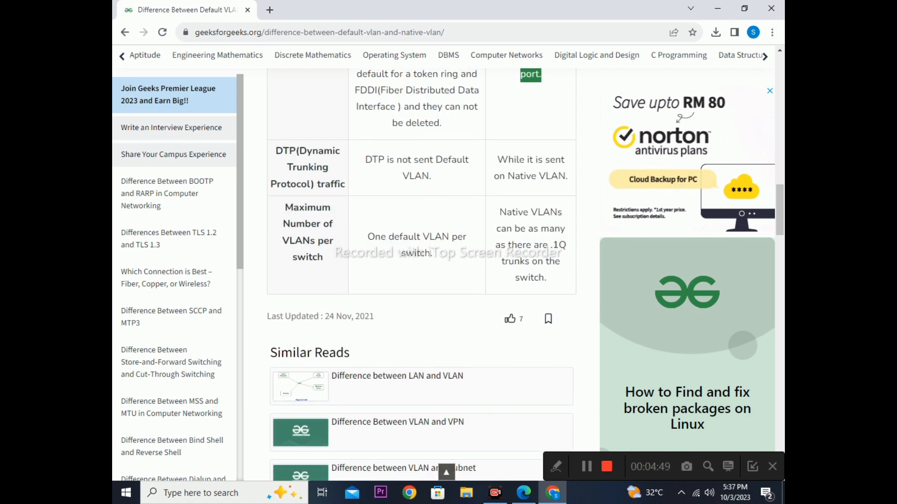
left_click_drag(372, 159, 439, 172)
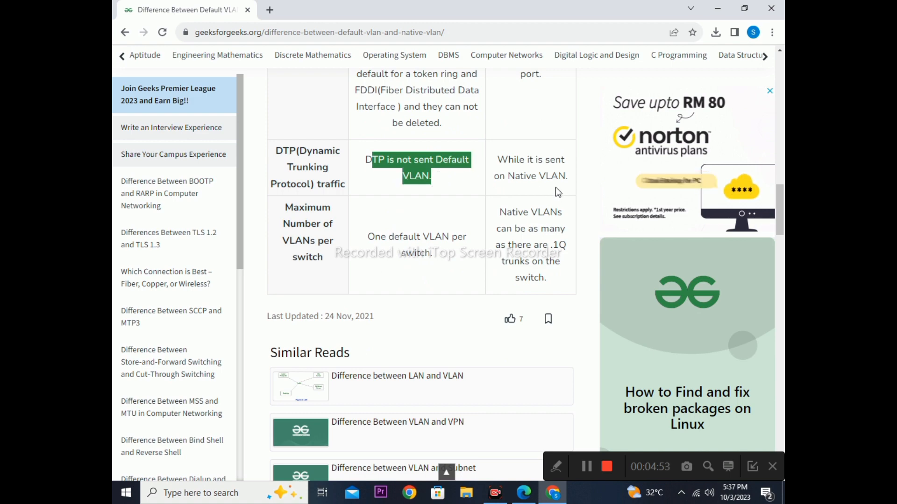
scroll(459, 248, "down", 2)
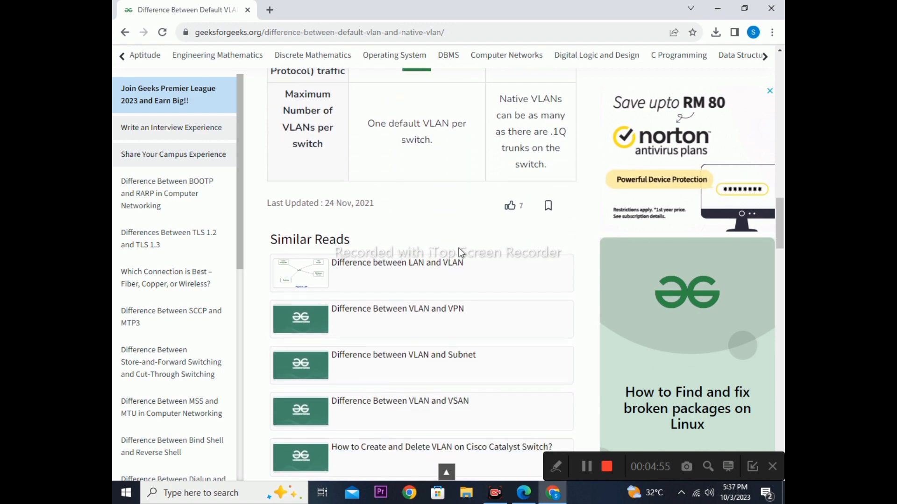
scroll(459, 253, "down", 14)
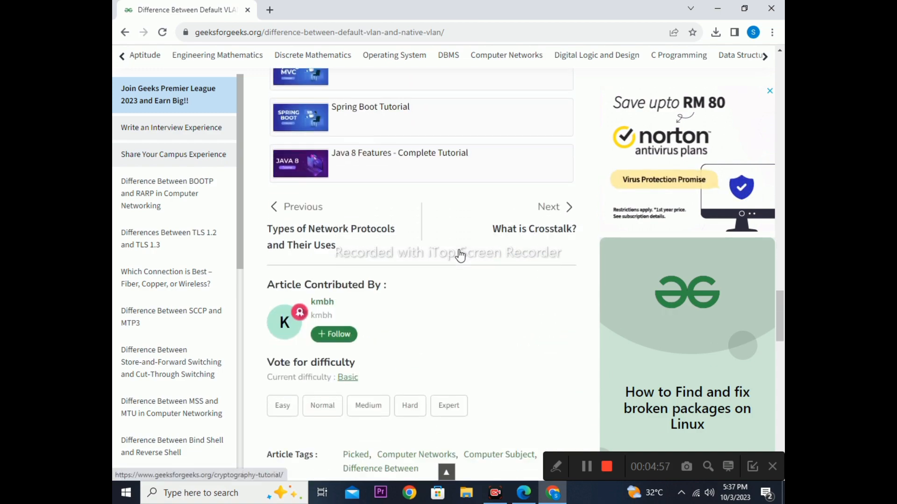
scroll(459, 254, "down", 2)
scroll(456, 236, "up", 18)
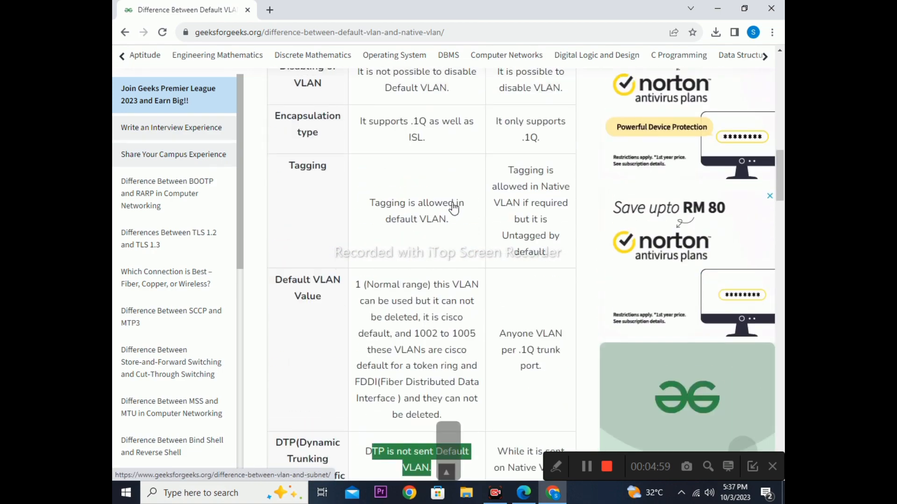
Search the computer for "cisc" and launch Cisco Packet Tracer Student
key("super")
type("cisc")
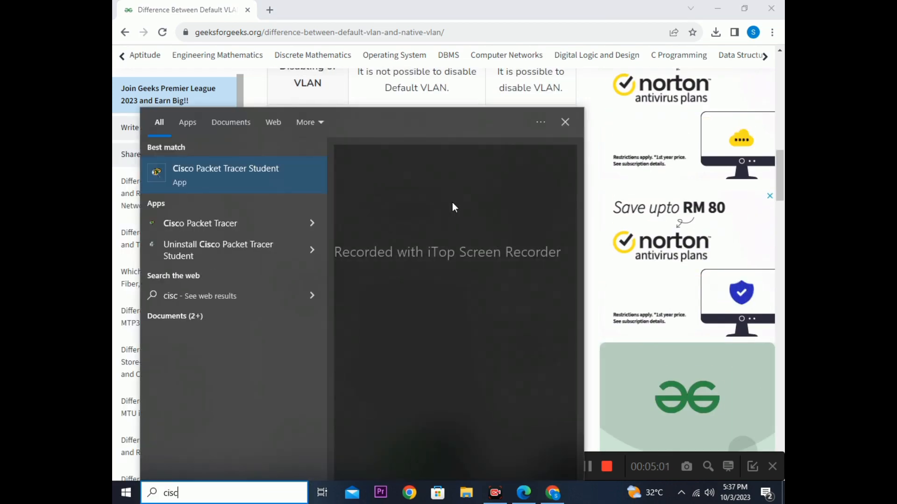
key("Return")
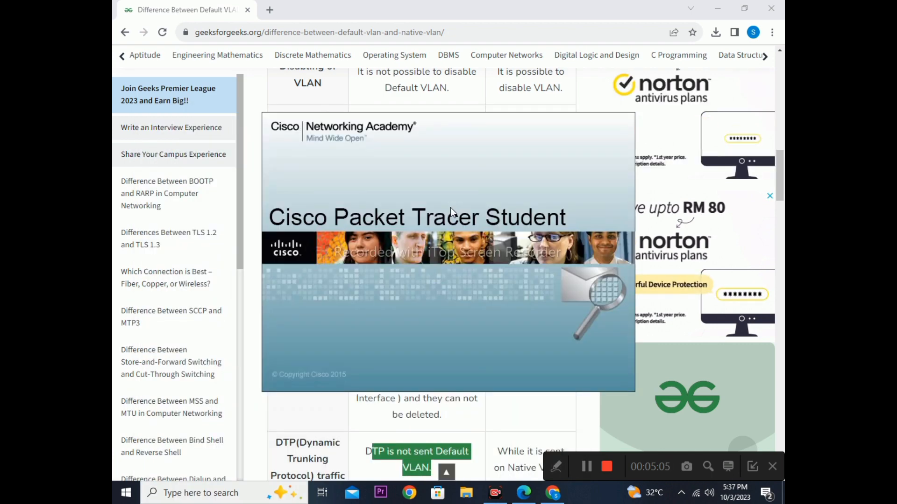
Switch to 101Lab CCNA.pdf in the browser and review the Lab 21 heading and Task 1 commands on page 152
key("alt+Tab")
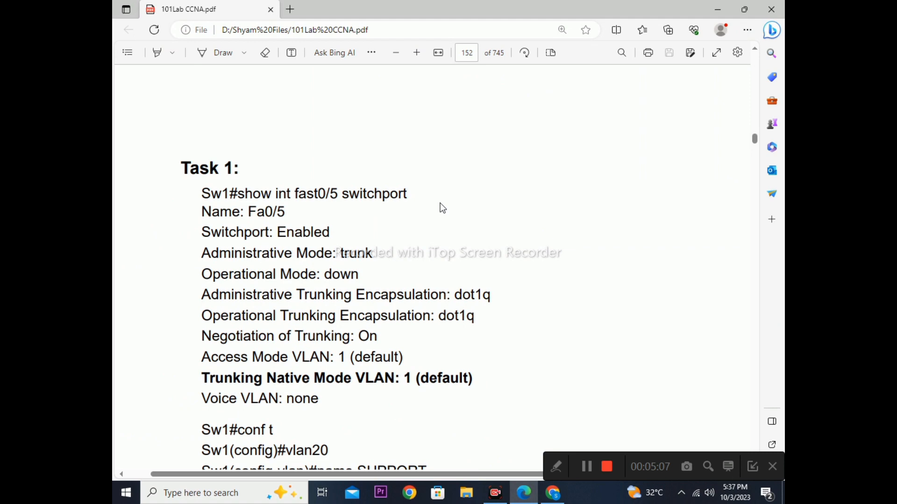
scroll(442, 208, "up", 5)
scroll(442, 208, "down", 4)
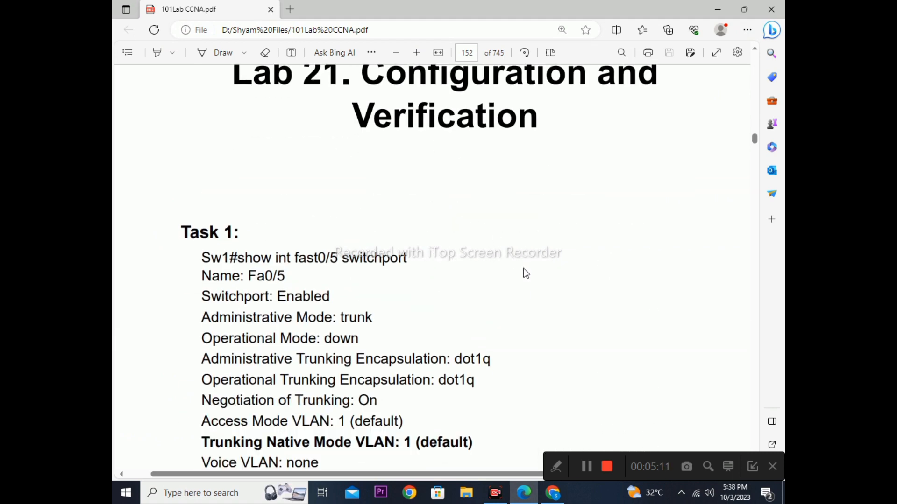
scroll(451, 199, "up", 4)
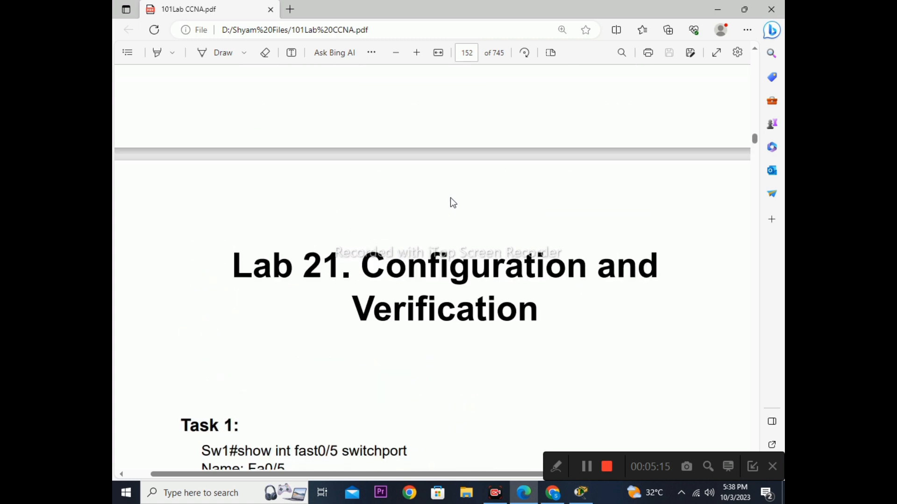
scroll(451, 200, "up", 1)
scroll(459, 276, "down", 2)
scroll(452, 245, "down", 7)
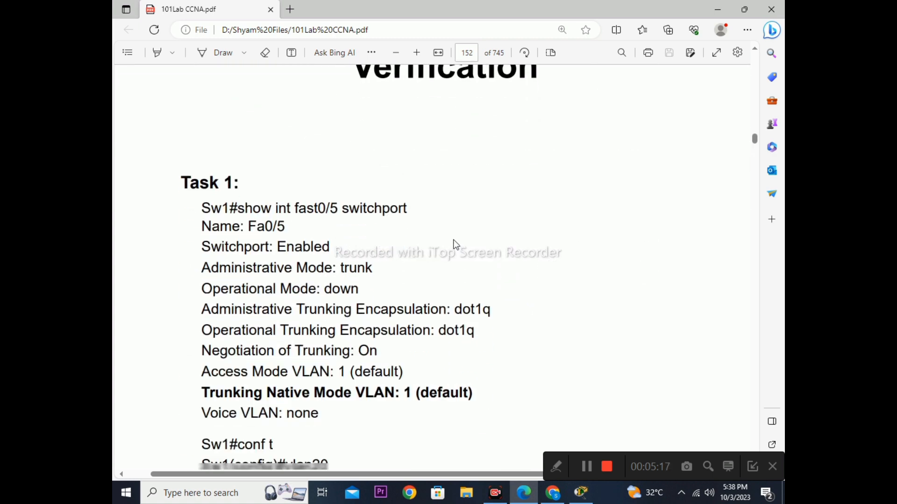
scroll(430, 220, "up", 4)
Highlight Task 1's "show int fast0/5 switchport" command and look over the configuration commands below it
left_click_drag(244, 194, 391, 206)
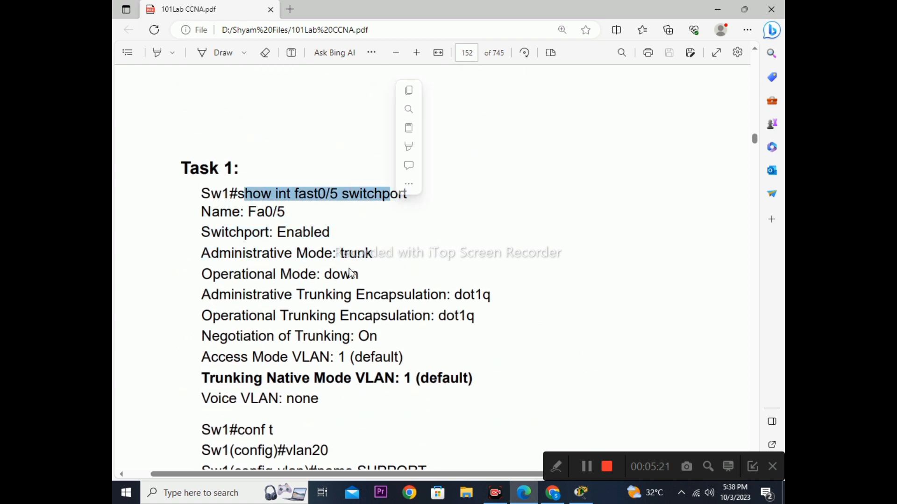
scroll(416, 290, "down", 3)
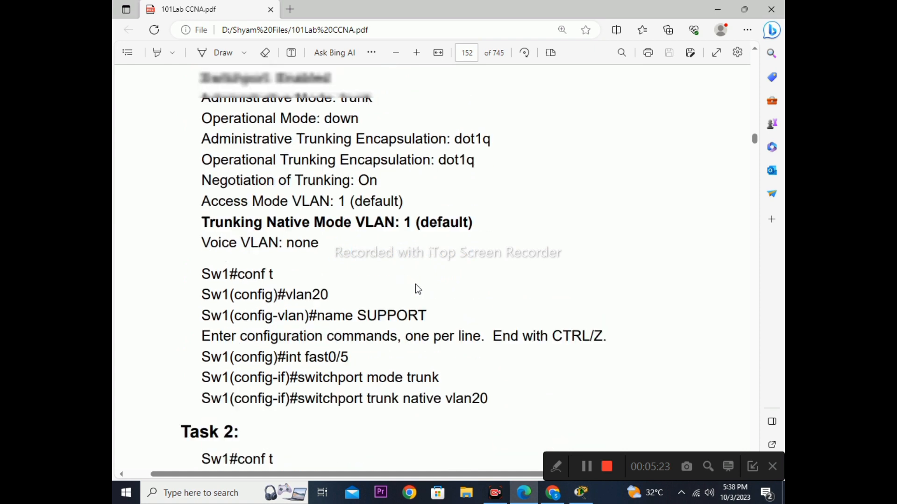
scroll(416, 290, "up", 2)
left_click(399, 184)
left_click_drag(408, 129, 237, 129)
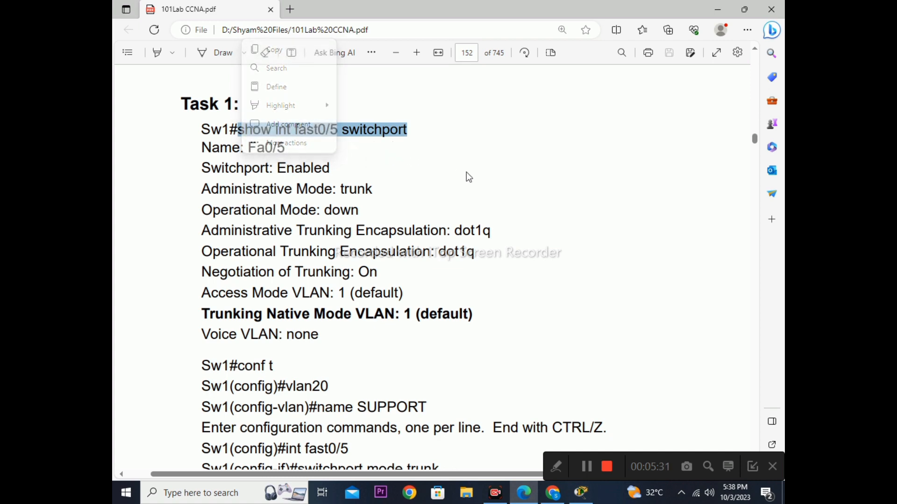
left_click(503, 199)
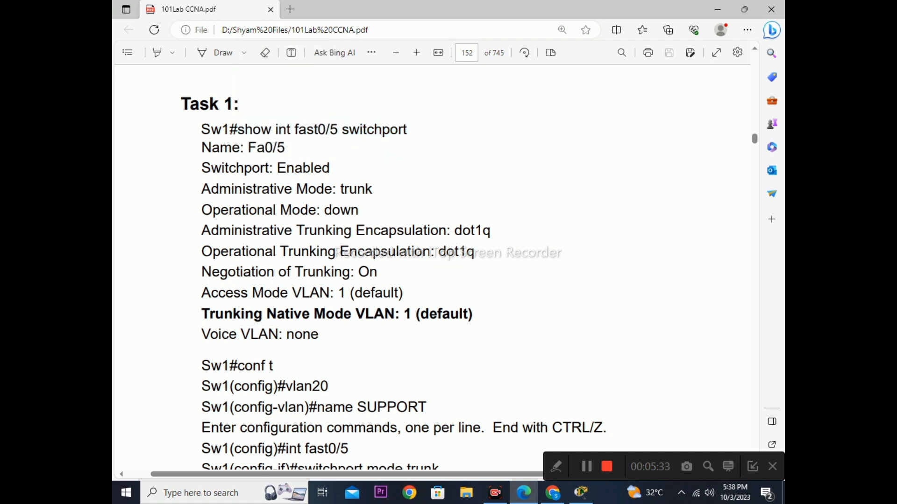
Switch to Cisco Packet Tracer Student and place a 2950-24 switch in the upper middle of the logical workspace
left_click(581, 493)
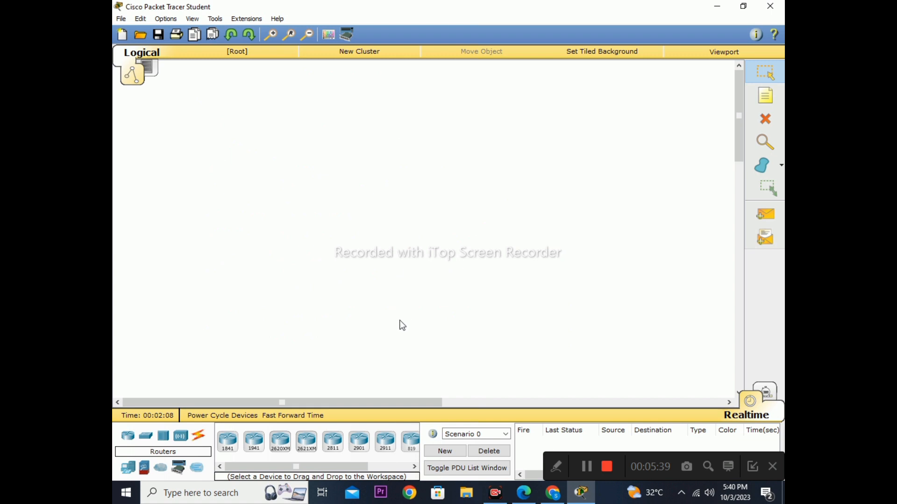
left_click(155, 425)
left_click(227, 442)
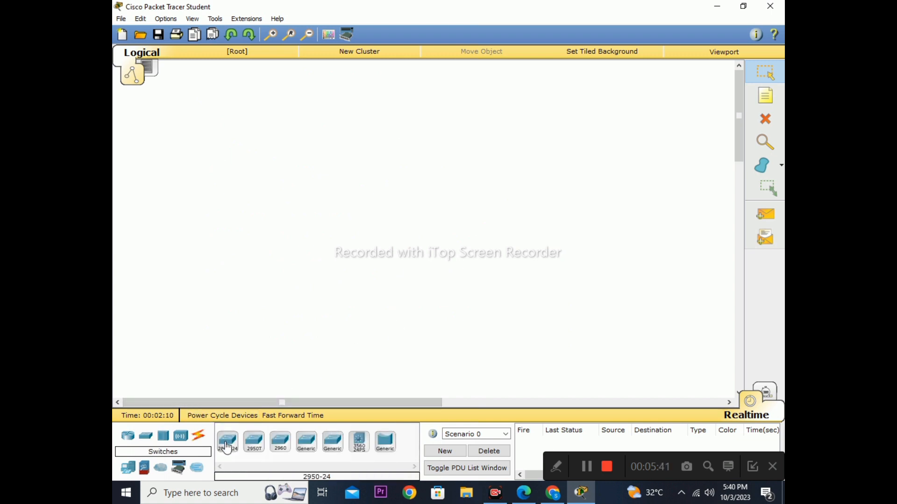
left_click(322, 214)
left_click(363, 163)
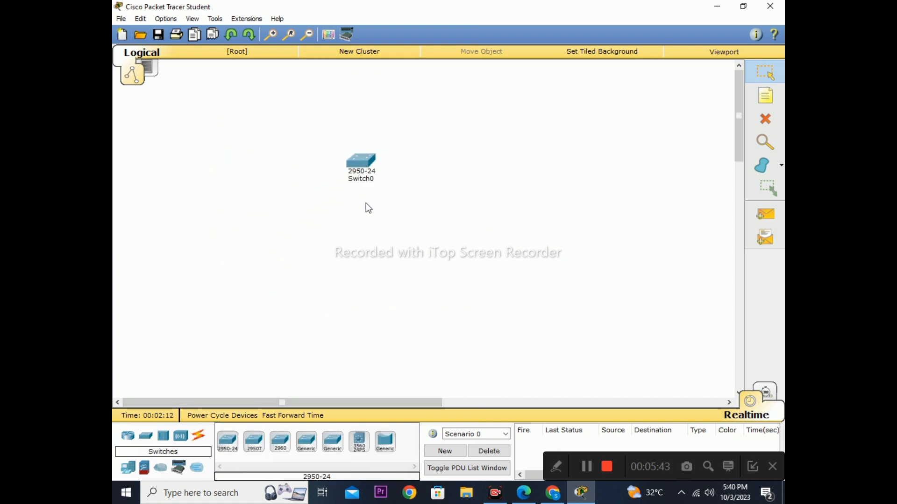
Open the 2950-24 switch's command line interface and move its window higher on the workspace
left_click(362, 161)
left_click(357, 120)
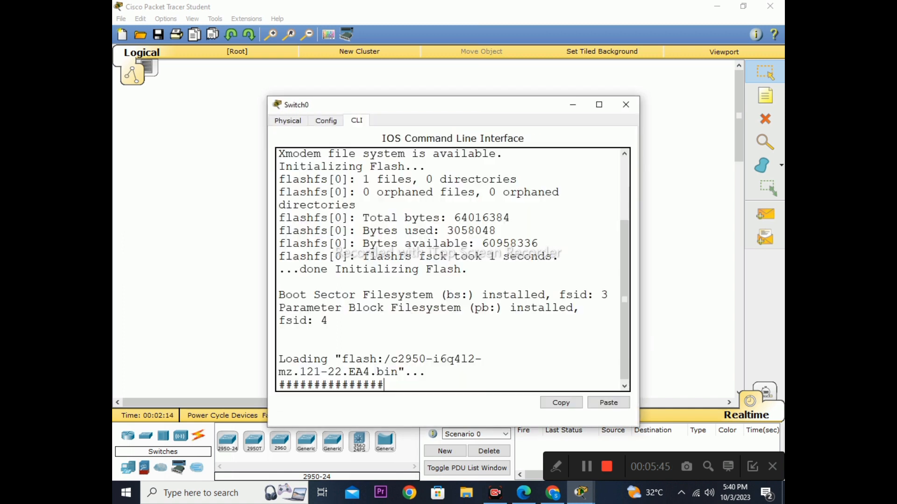
key("Return")
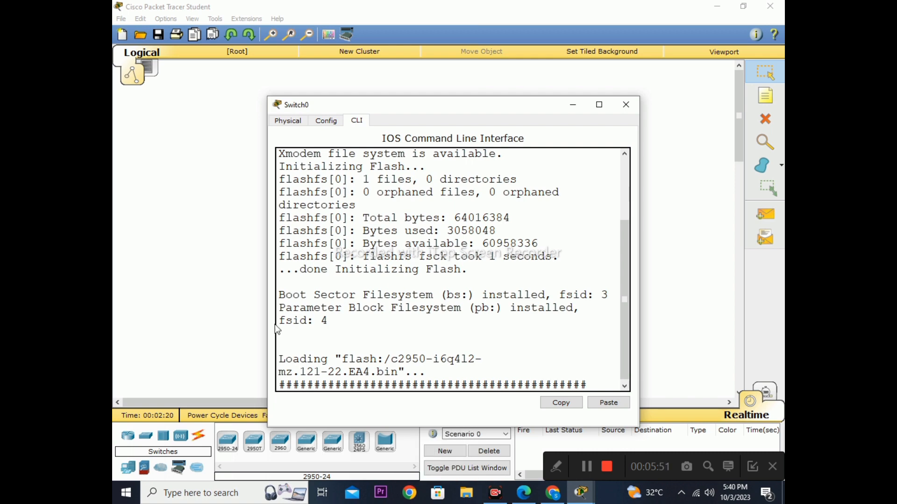
left_click_drag(533, 108, 524, 67)
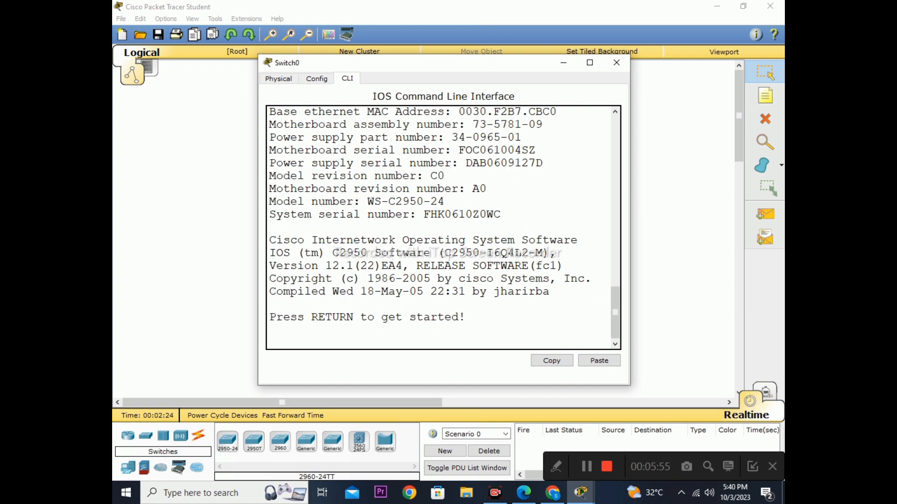
Start the switch's console session and enter privileged EXEC mode with "en"
key("Return")
key("Return")
key("Return")
key("Return")
key("Return")
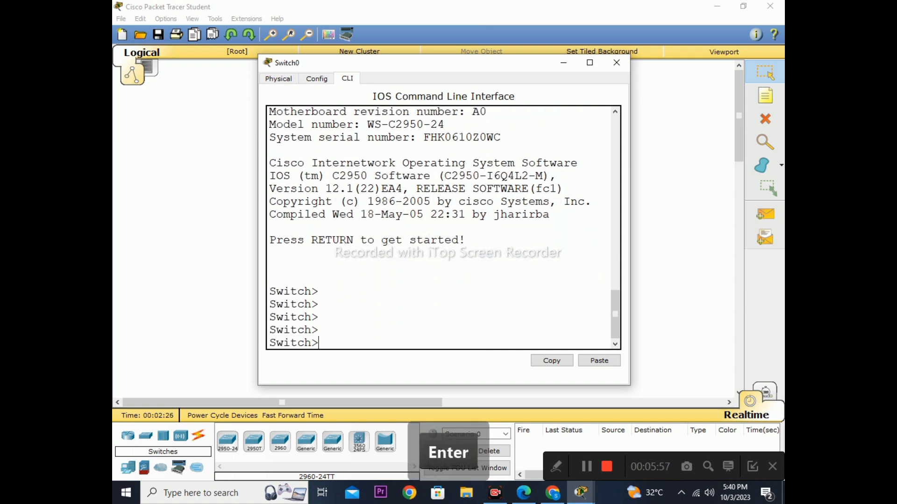
type("en")
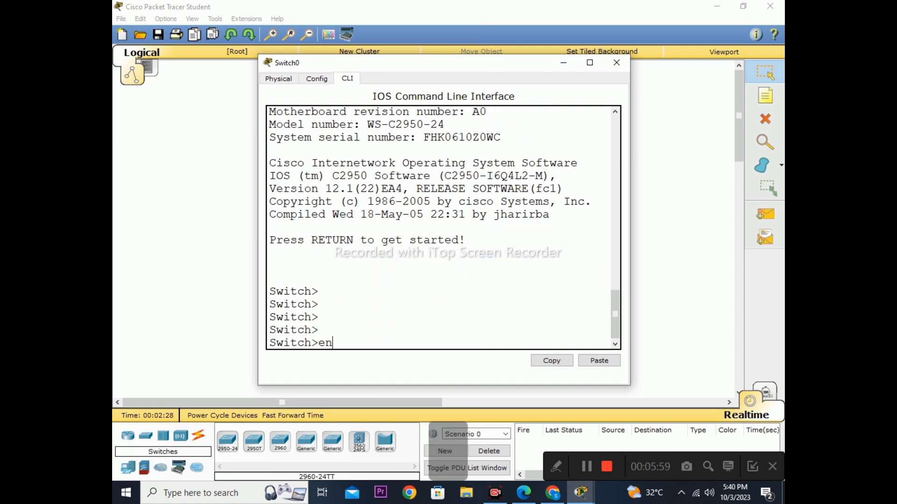
key("Return")
key("Return")
key("Return")
type("conf")
key("Return")
key("Return")
key("Return")
key("Return")
key("Return")
key("Return")
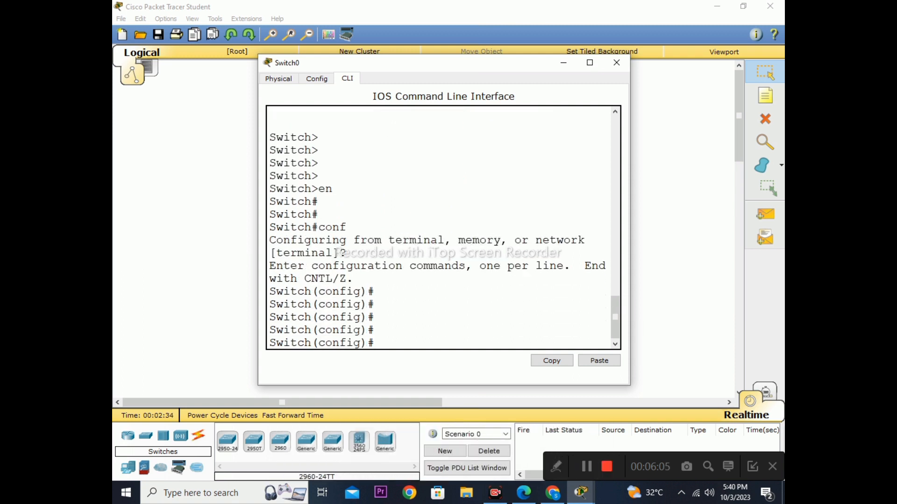
type("sh")
key("ctrl+z")
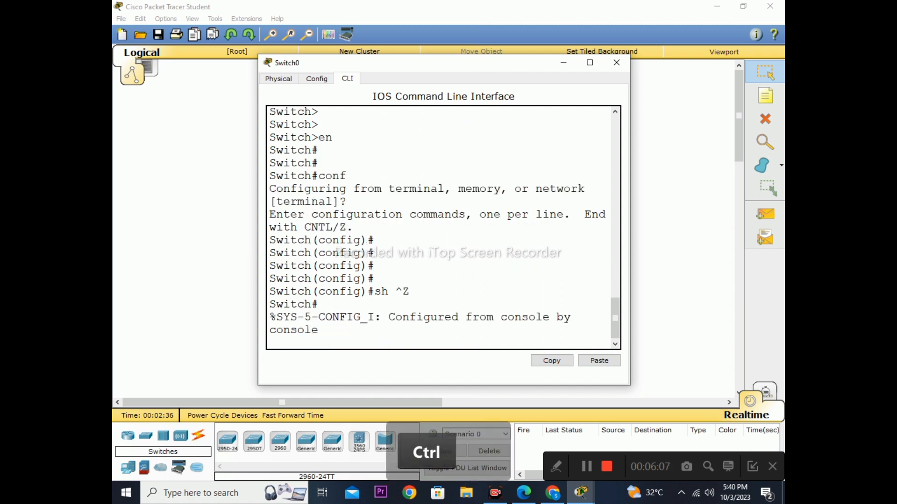
key("Return")
key("Return")
key("Return")
Try to show a brief summary of FastEthernet 0/5 with "sh int f0/5 br"
type("sh")
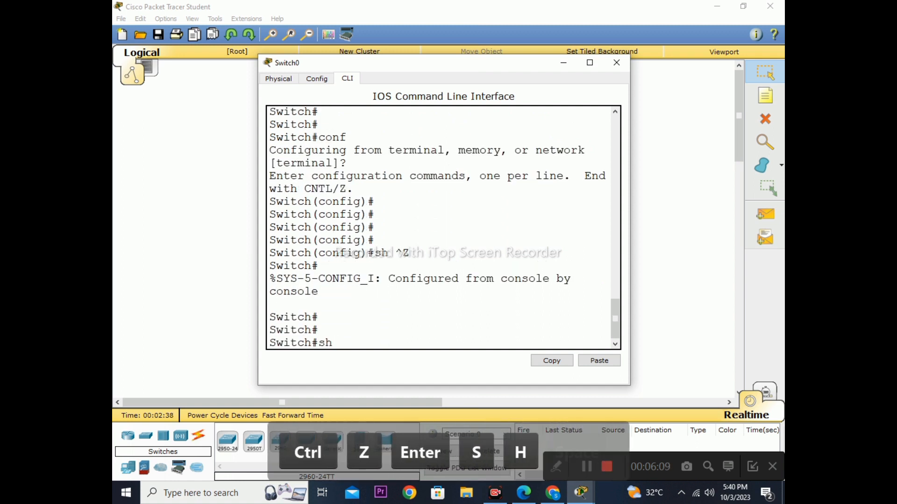
type(" int")
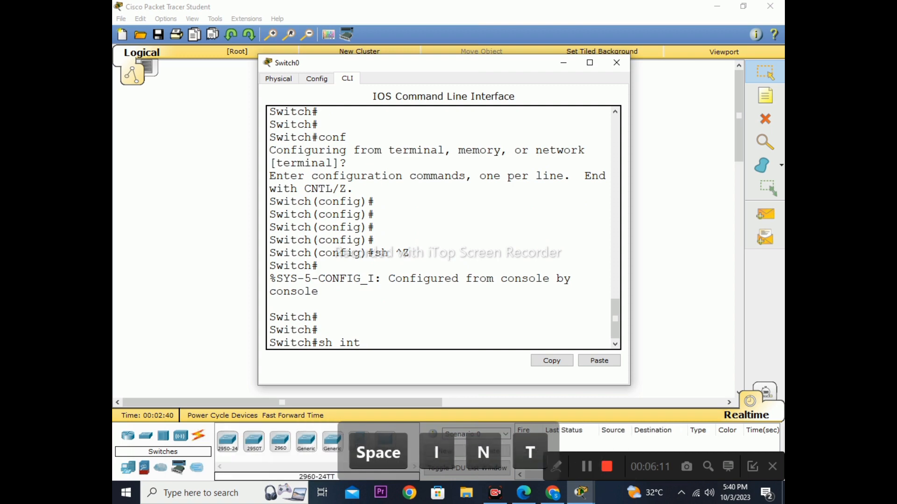
type(" f0/5")
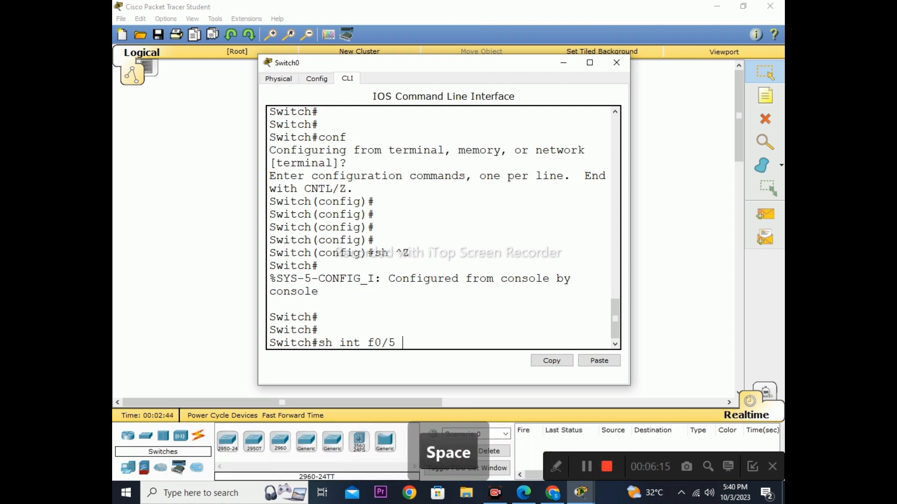
type(" br")
key("Return")
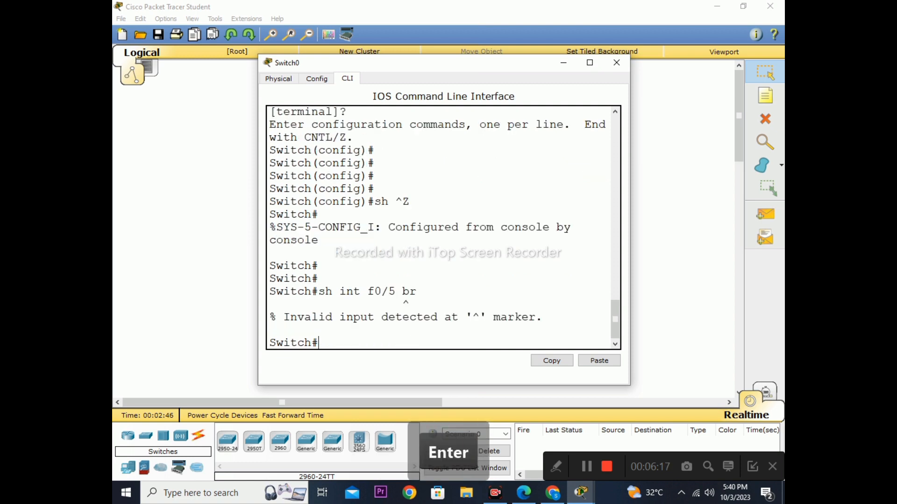
Reissue the interface command without the brief option, as "sh int f0/5"
key("BackSpace")
key("Up")
key("BackSpace")
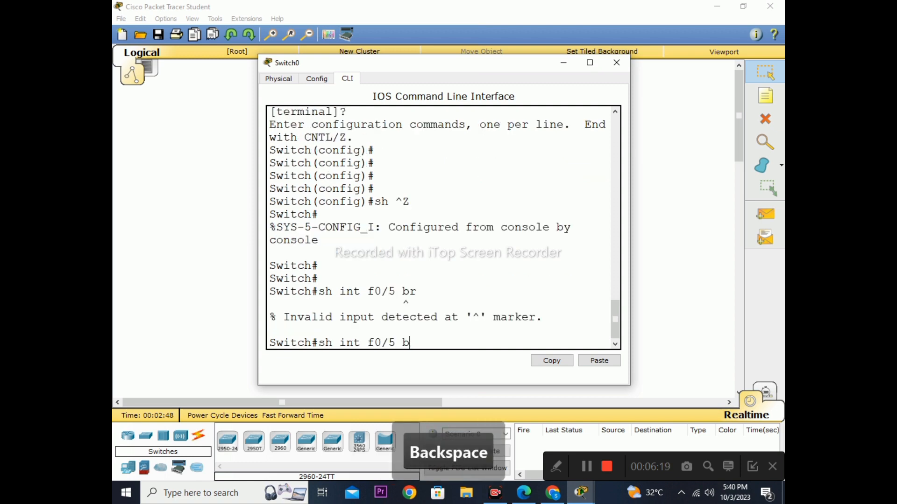
key("BackSpace")
key("Return")
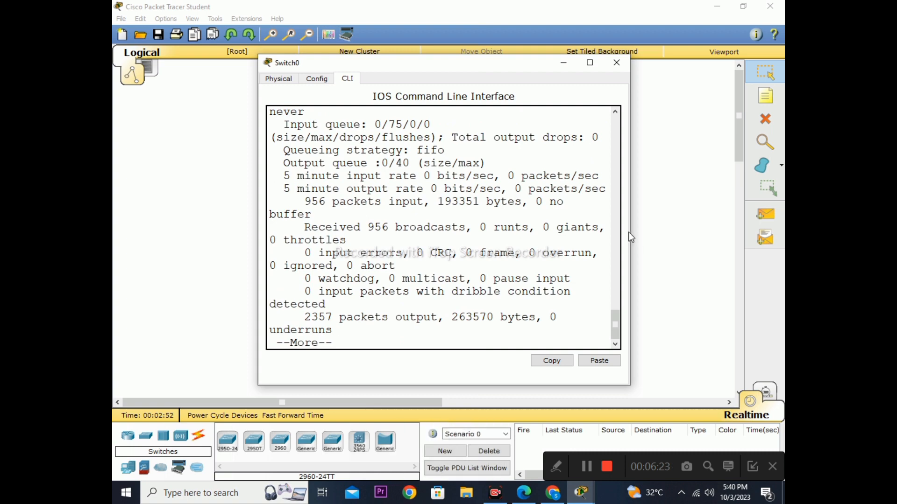
Widen the Switch0 window and examine the FastEthernet 0/5 output, highlighting its hardware and encapsulation entries
left_click_drag(630, 237, 781, 237)
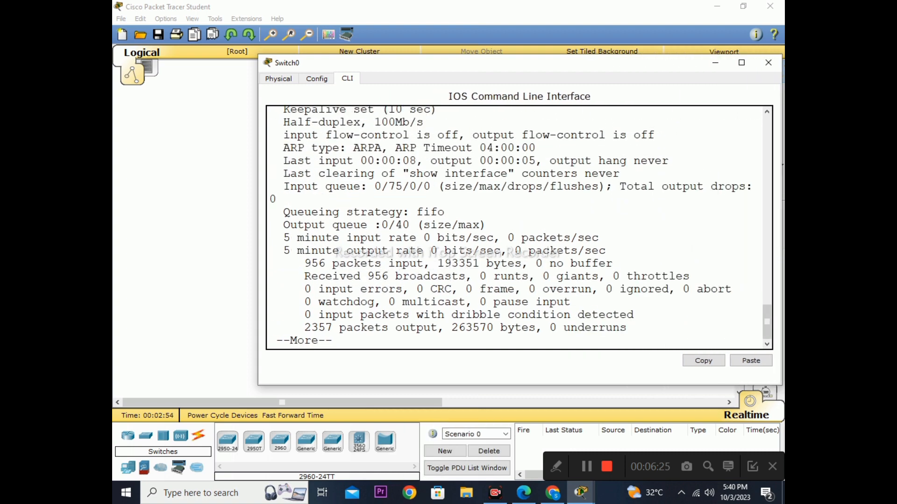
left_click_drag(578, 69, 491, 76)
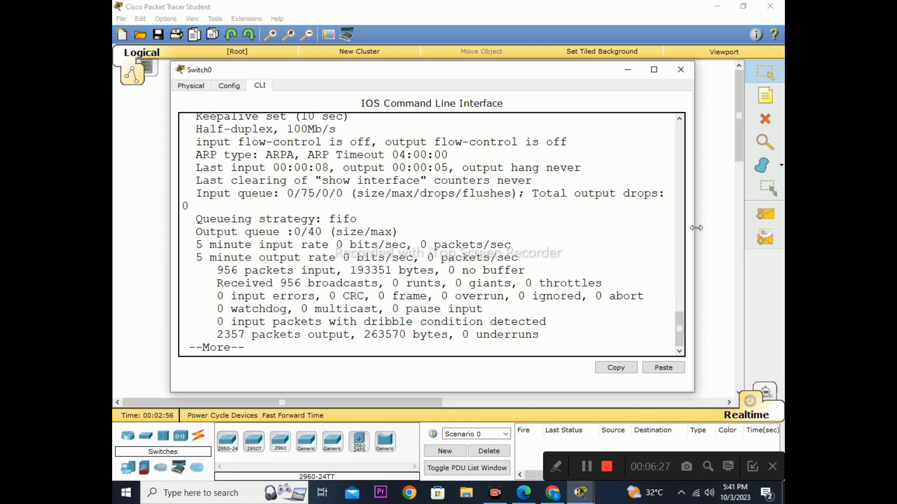
left_click_drag(696, 228, 772, 228)
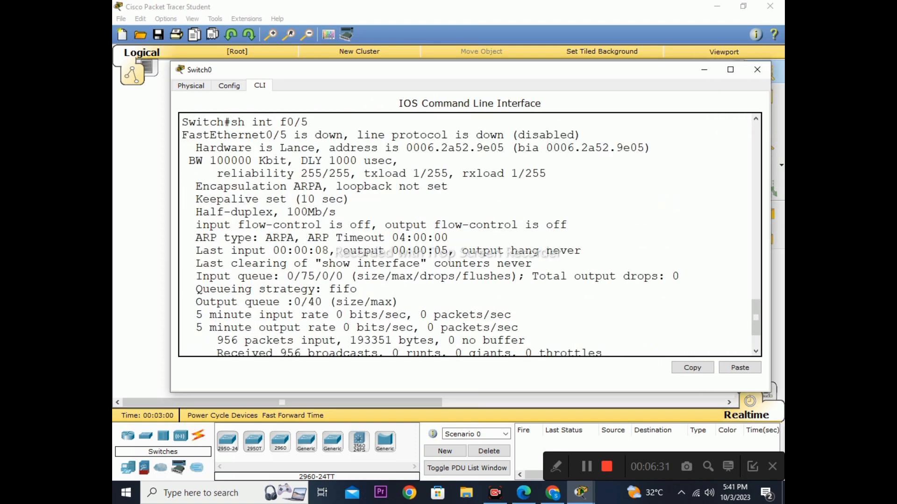
left_click_drag(231, 148, 322, 148)
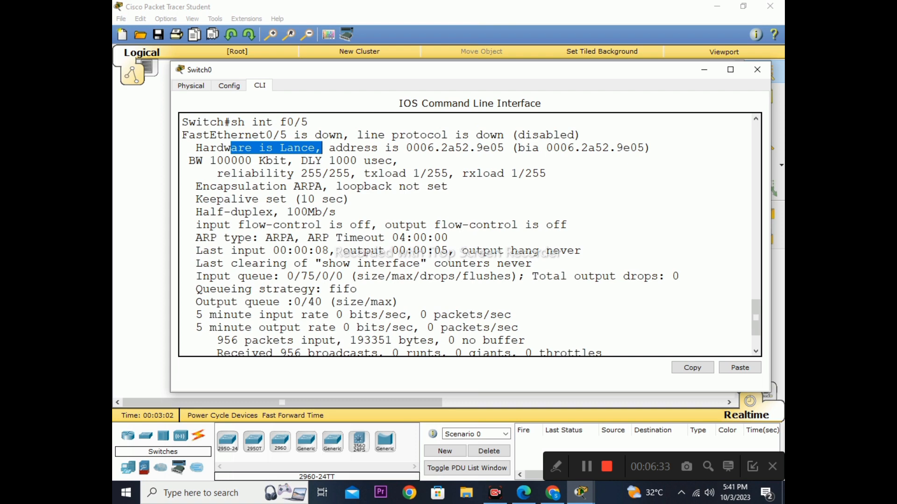
left_click_drag(195, 187, 322, 187)
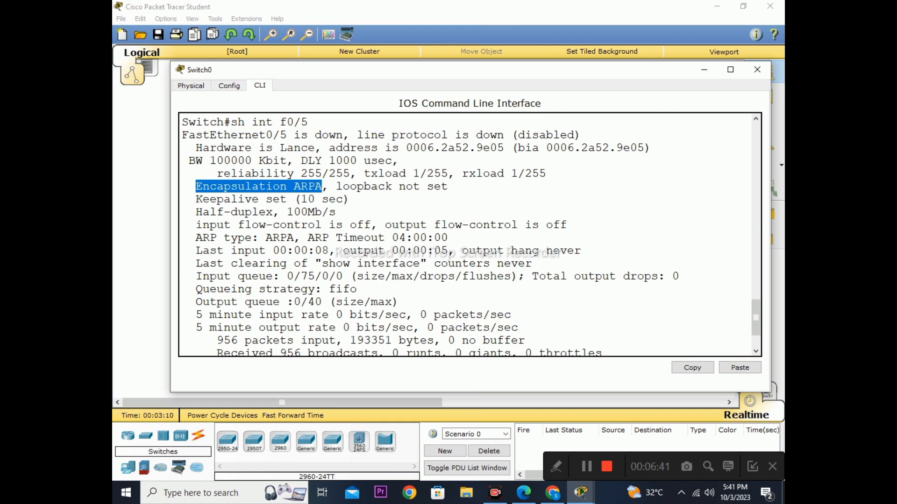
scroll(471, 234, "down", 1)
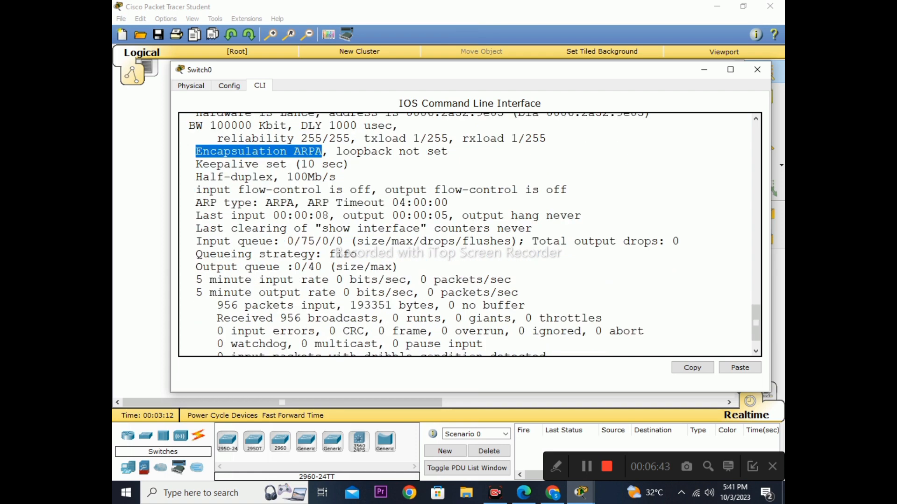
Switch to the 101Lab CCNA PDF in Edge, read the Task 1 show command, and return to the Switch0 window
left_click(521, 490)
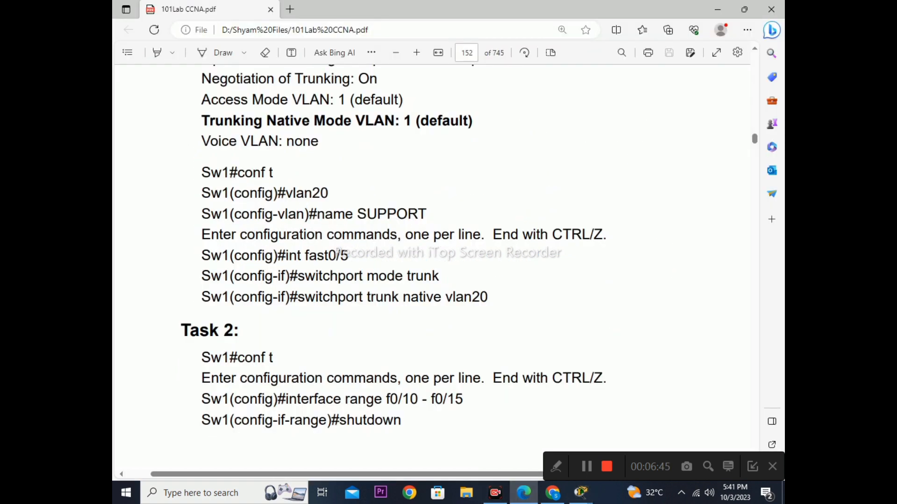
scroll(366, 182, "up", 5)
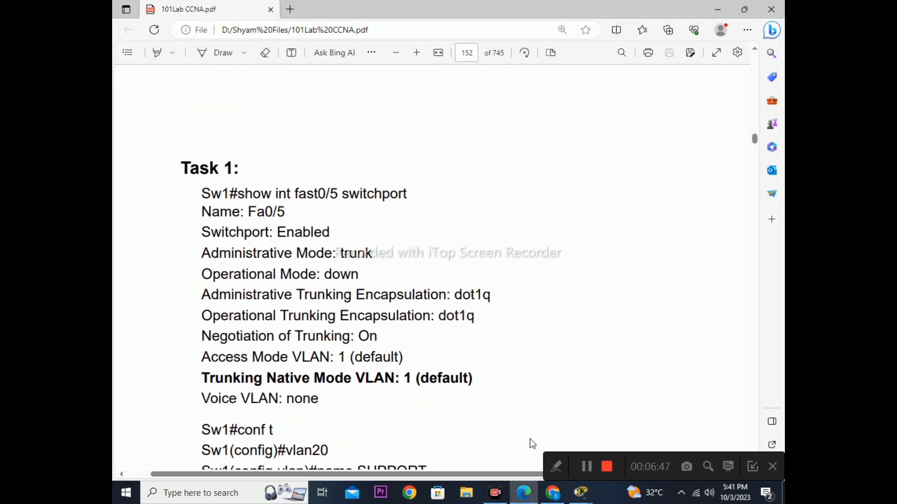
mouse_move(581, 492)
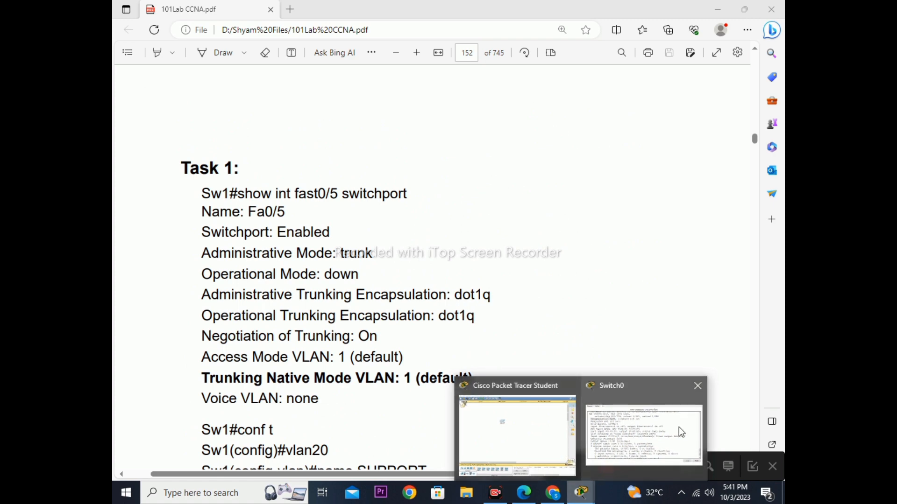
left_click(644, 435)
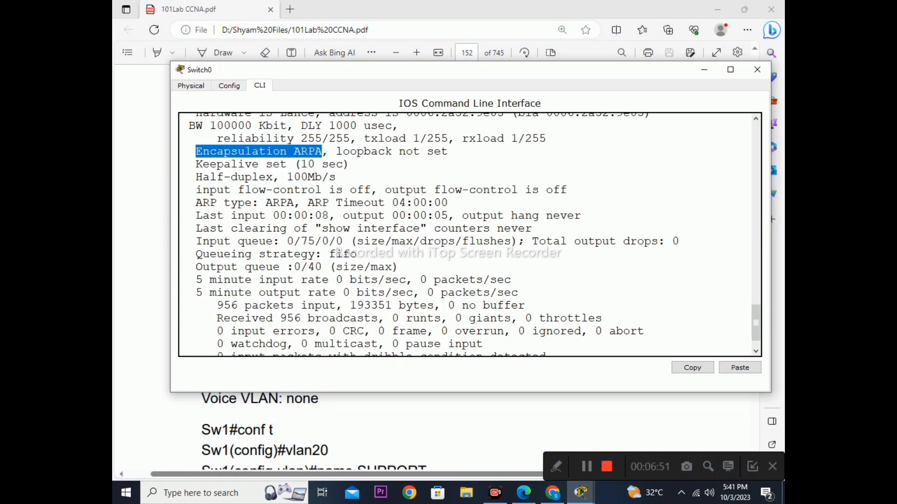
Show the switchport details of FastEthernet 0/5 with "sh int f0/5 switchport"
key("space")
key("Up")
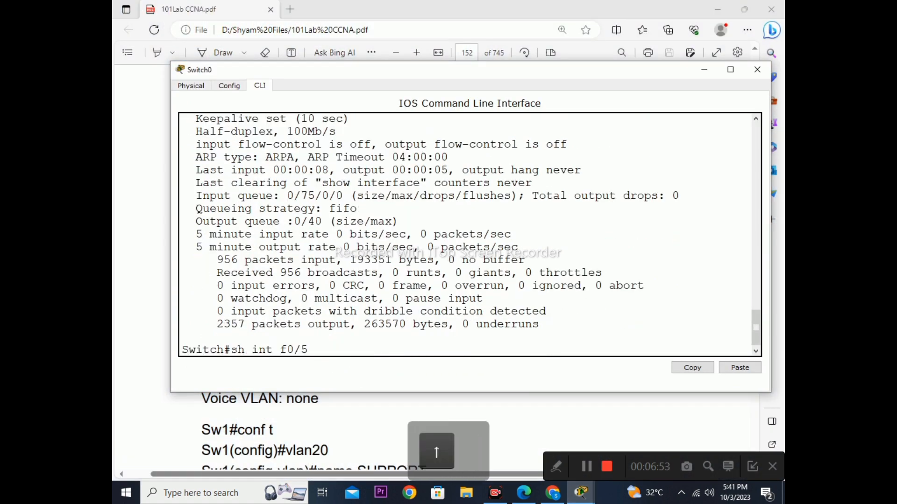
type("sw")
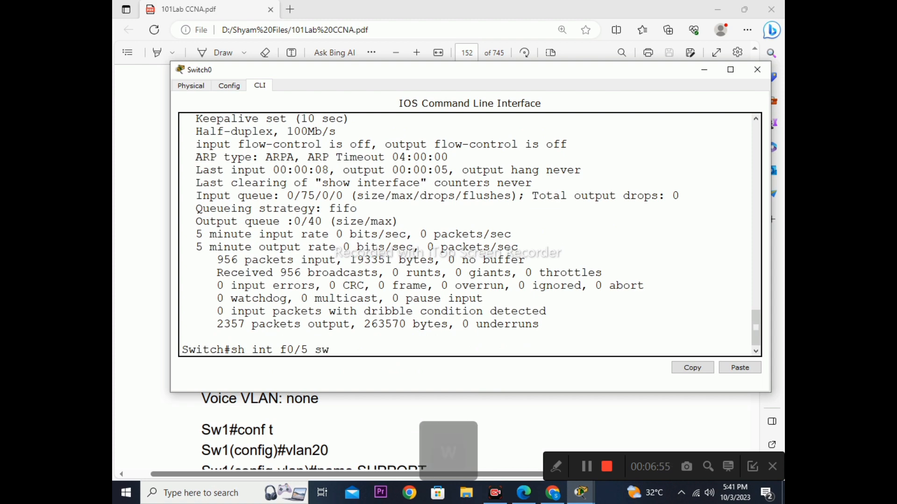
key("Tab")
key("Return")
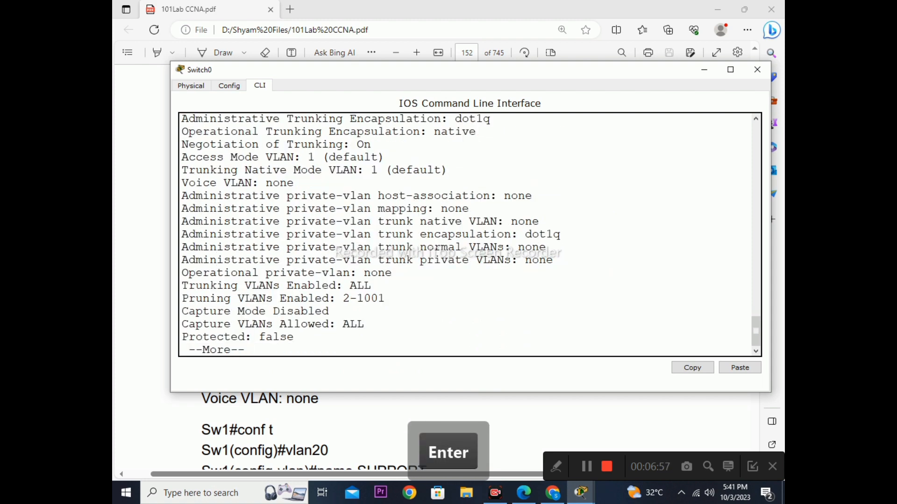
Examine the FastEthernet 0/5 switchport output to its end, highlighting the switchport, administrative mode, access VLAN, native VLAN and voice VLAN entries
scroll(470, 233, "up", 6)
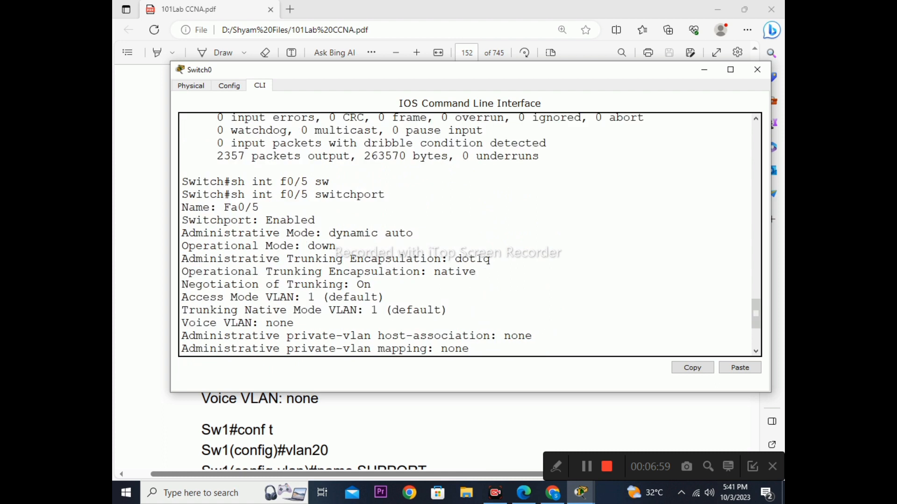
scroll(469, 234, "down", 1)
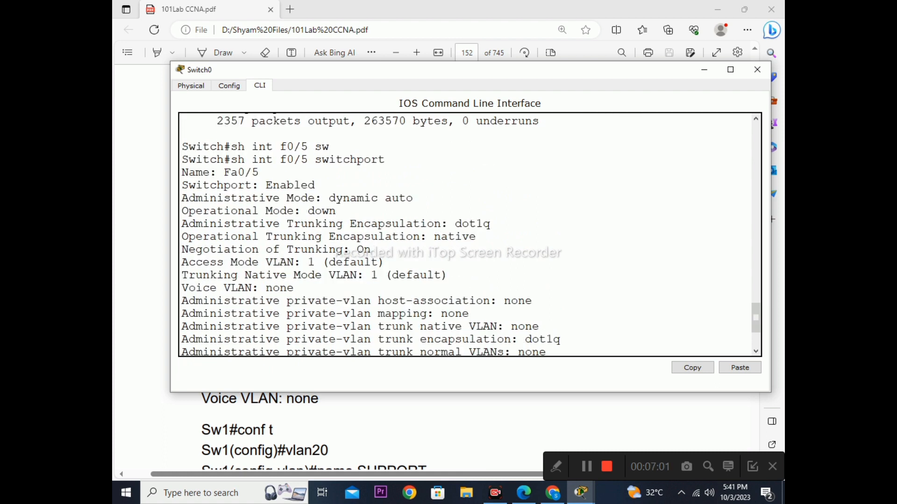
left_click_drag(315, 185, 196, 185)
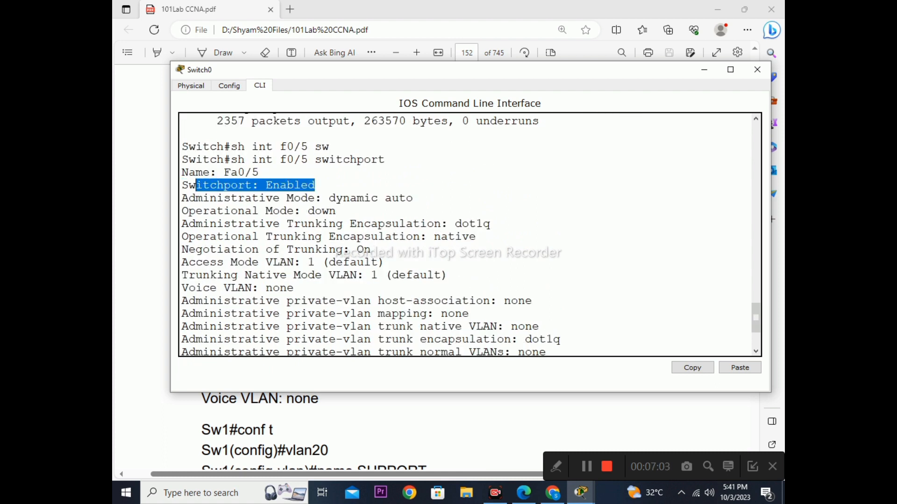
left_click_drag(414, 198, 182, 198)
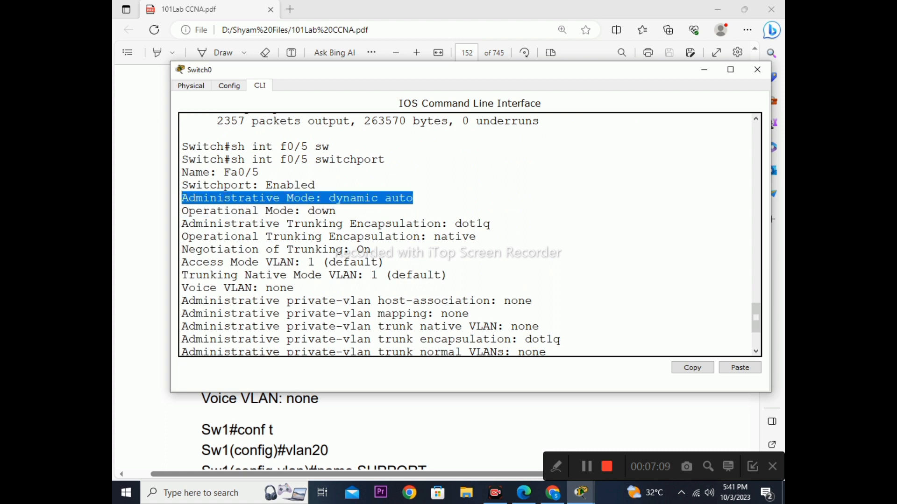
left_click_drag(448, 275, 182, 275)
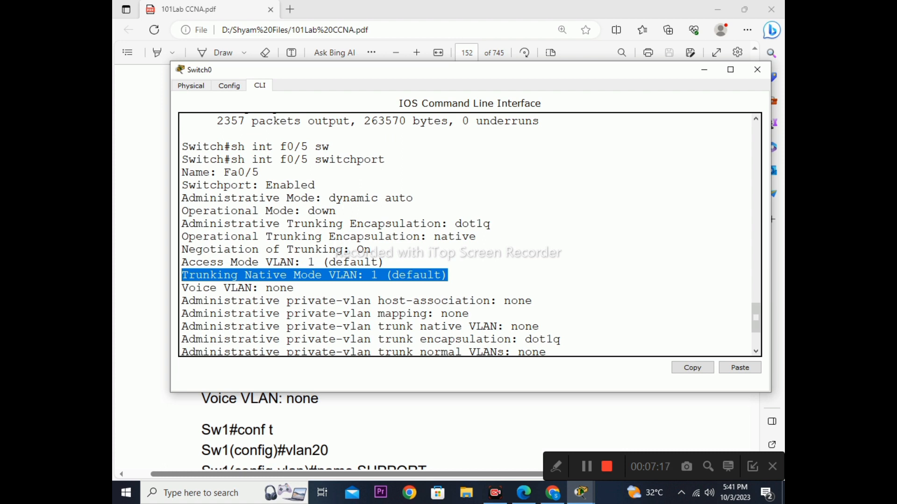
left_click_drag(329, 301, 210, 300)
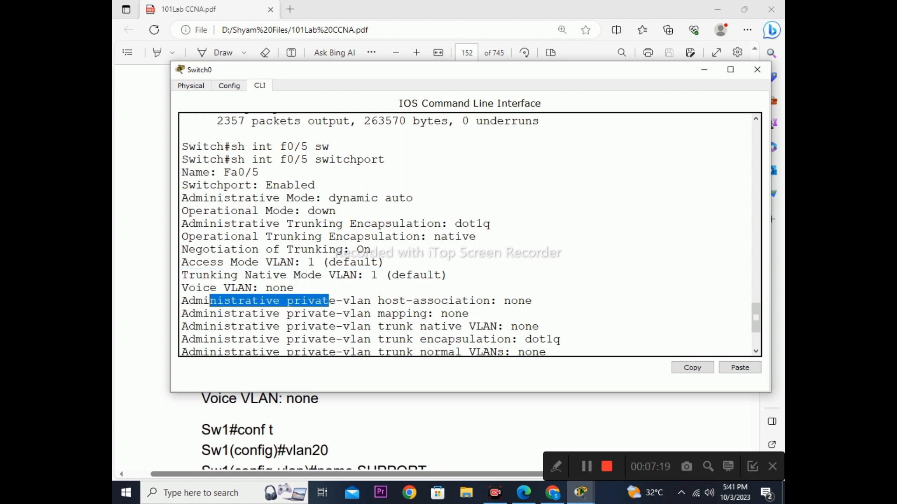
left_click_drag(295, 288, 188, 288)
left_click_drag(432, 266, 308, 275)
left_click_drag(385, 262, 182, 262)
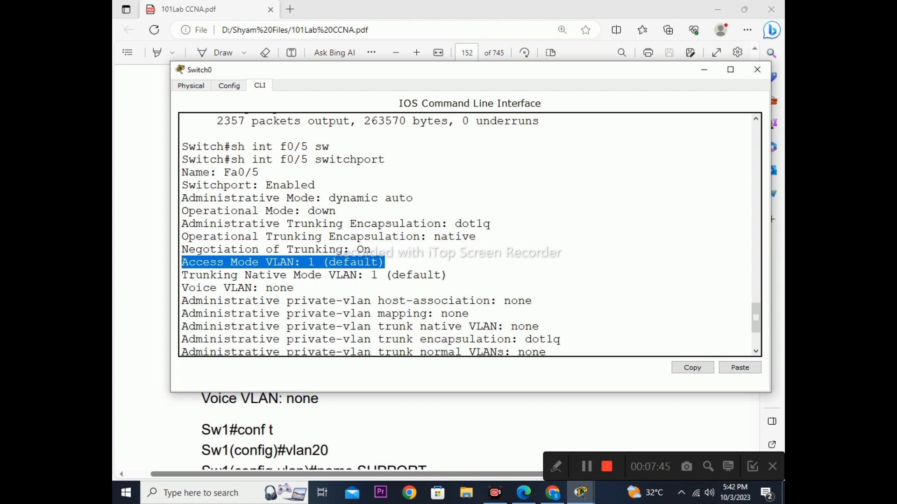
scroll(469, 234, "down", 1)
scroll(466, 235, "down", 2)
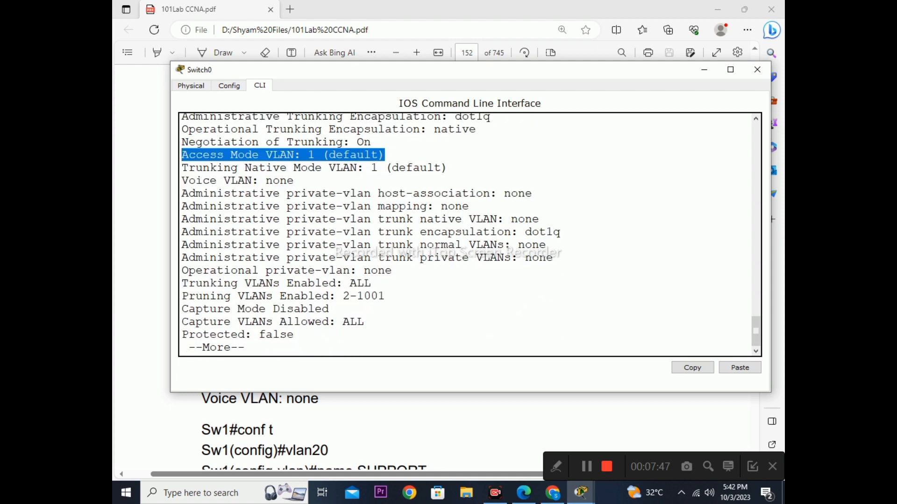
key("space")
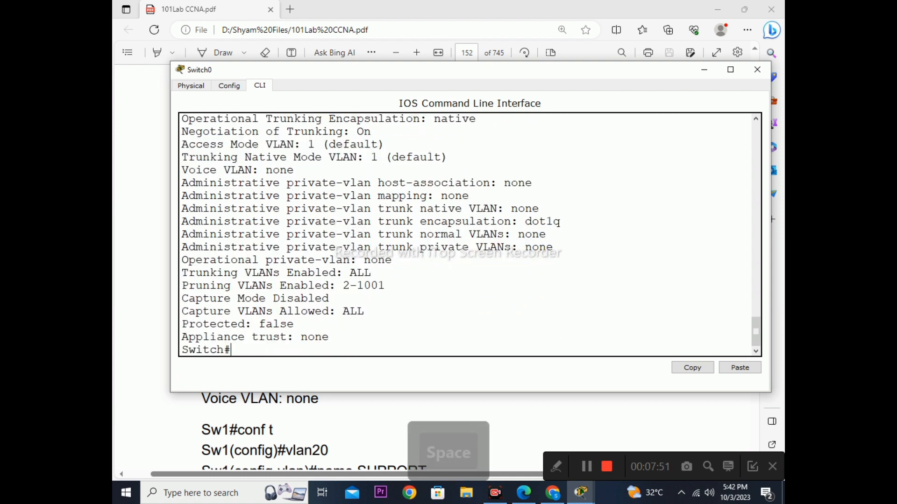
Enter global configuration mode with "conf" and open FastEthernet 0/5 for configuration with "int f0/5"
type("conf")
key("Return")
key("Return")
key("Return")
key("Return")
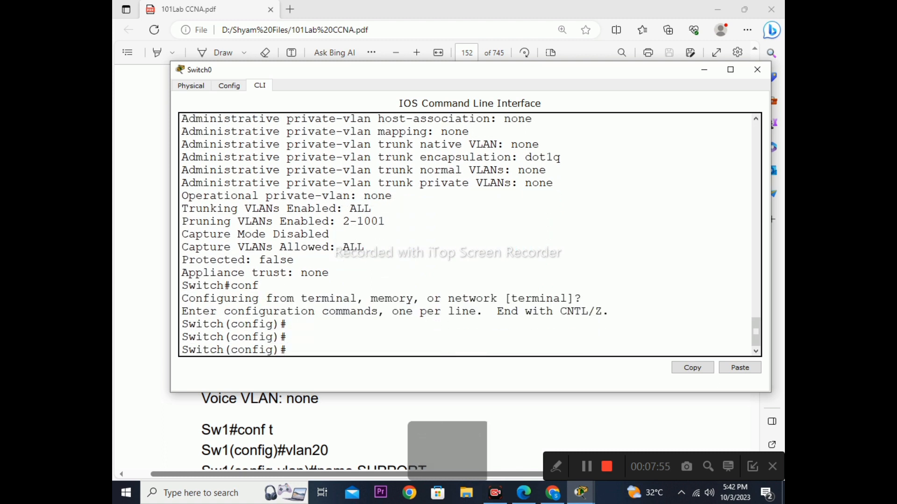
type("int ")
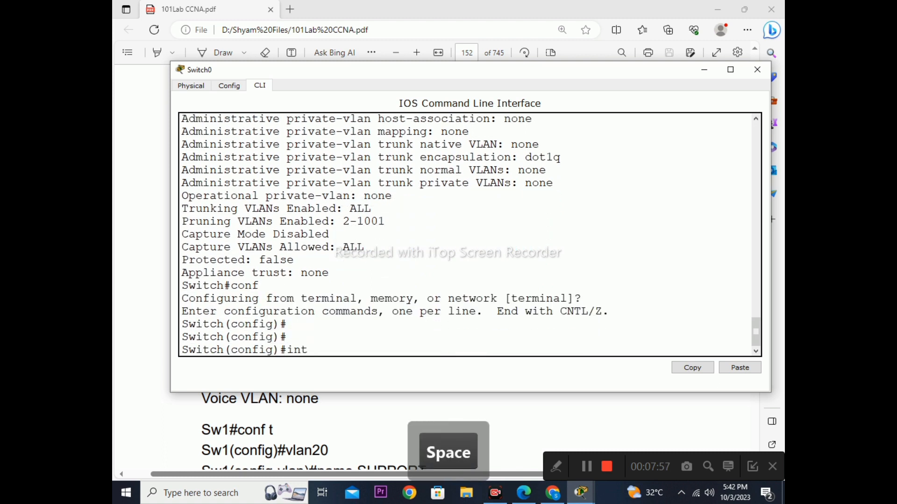
type("f0/")
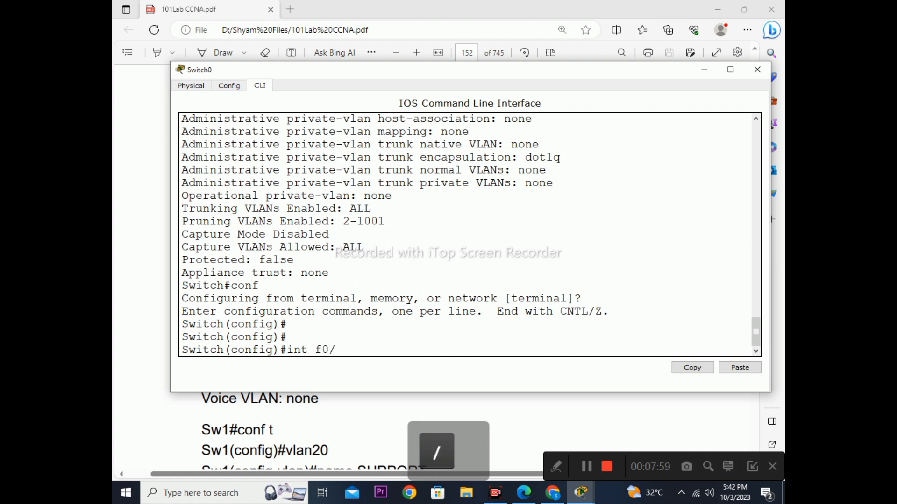
type("5")
key("Return")
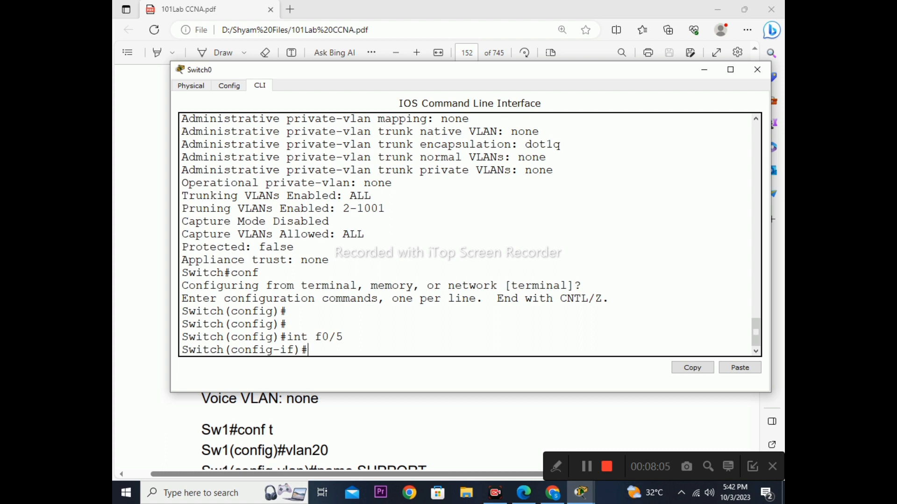
Set FastEthernet 0/5 to trunk mode with "switchport mode trunk"
type("sw")
key("Tab")
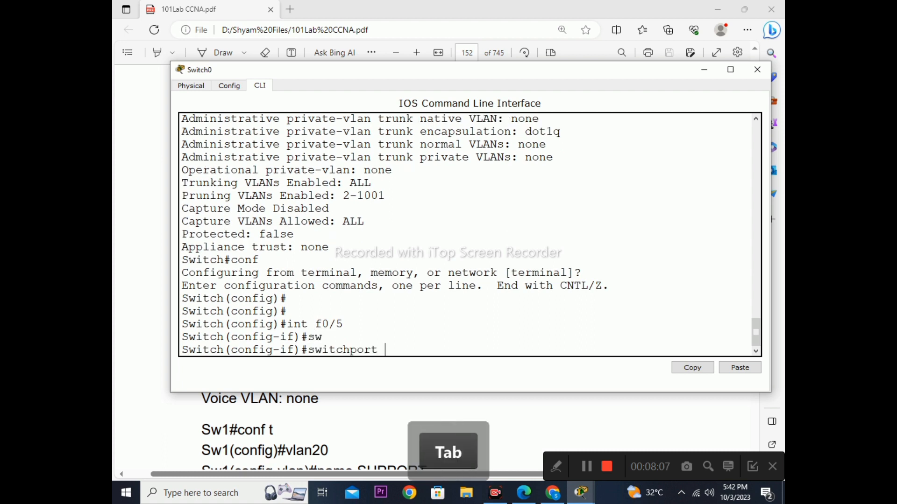
type("m")
key("Tab")
type("t")
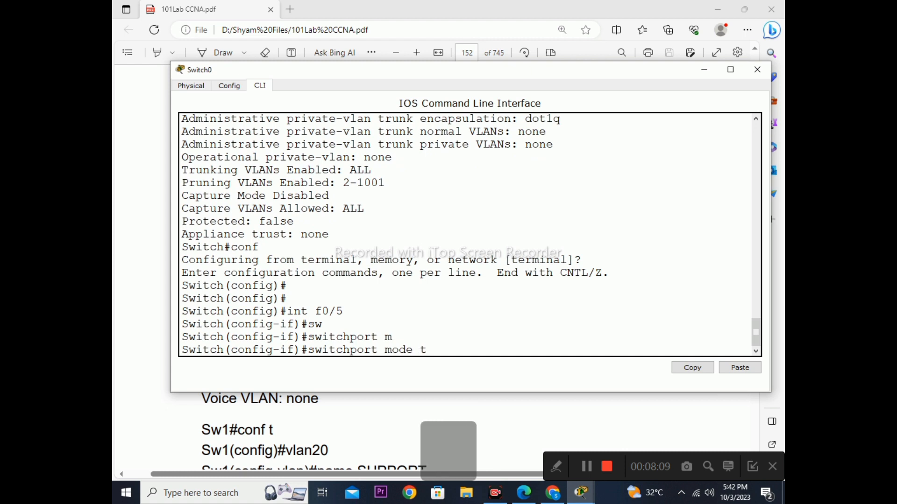
type("r")
key("Tab")
key("Return")
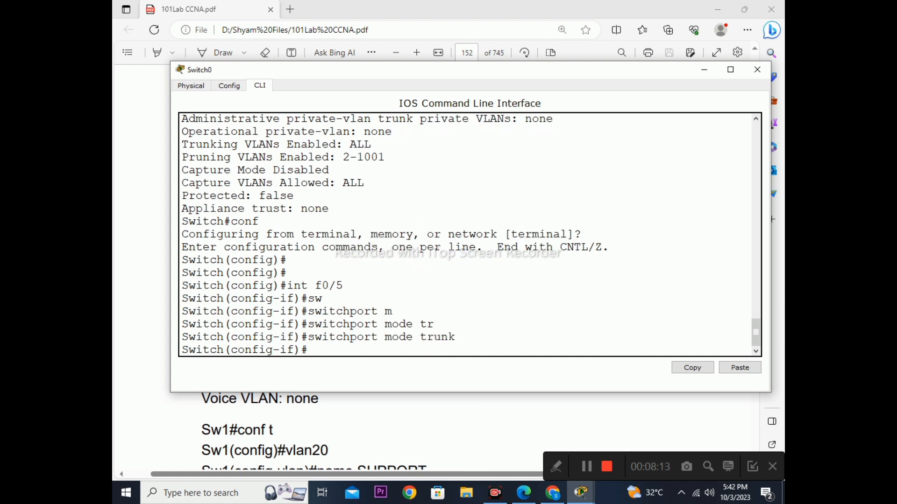
Try to complete a native option under "switchport mode" for FastEthernet 0/5
type("sw")
key("Tab")
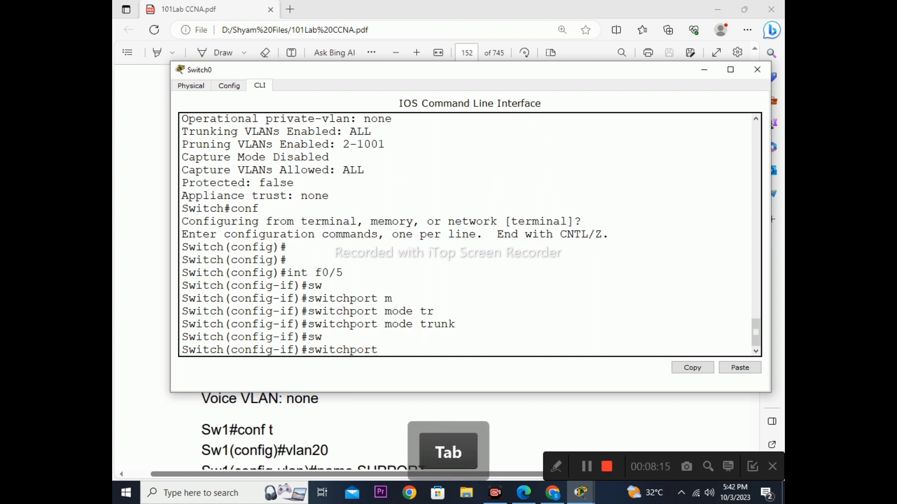
type("m")
key("Tab")
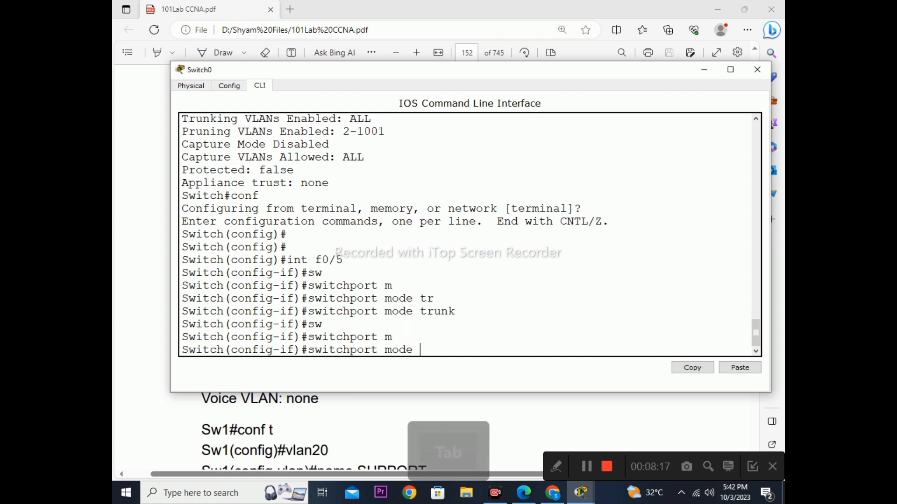
type("n")
key("Tab")
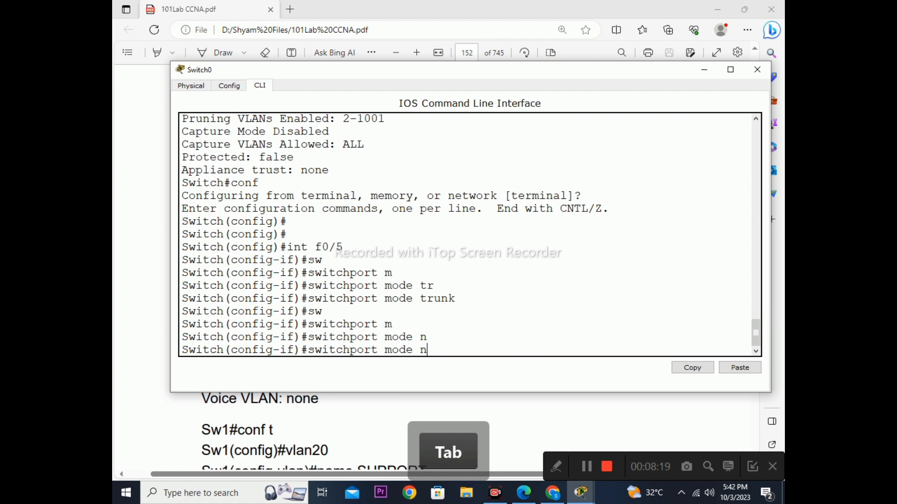
type("a")
key("Tab")
key("BackSpace")
key("BackSpace")
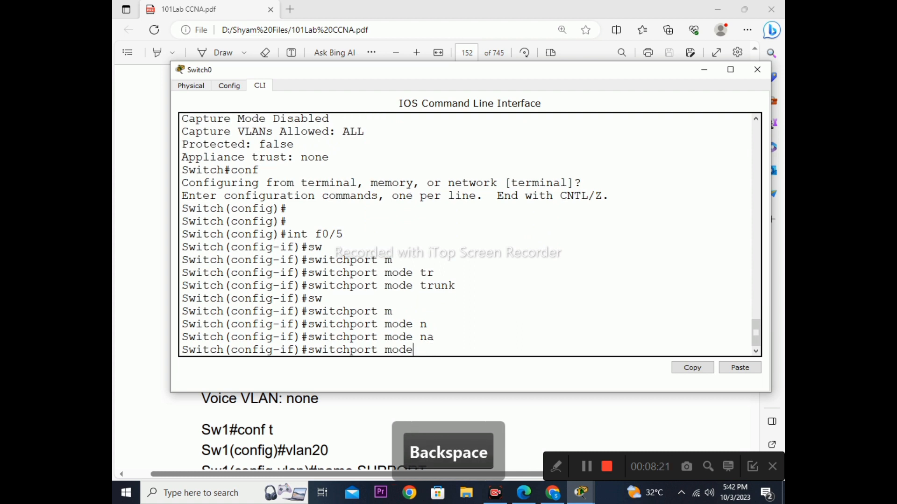
Look up the native VLAN command for Task 1 in the lab PDF and return to the Switch0 console
left_click(361, 397)
scroll(361, 397, "down", 4)
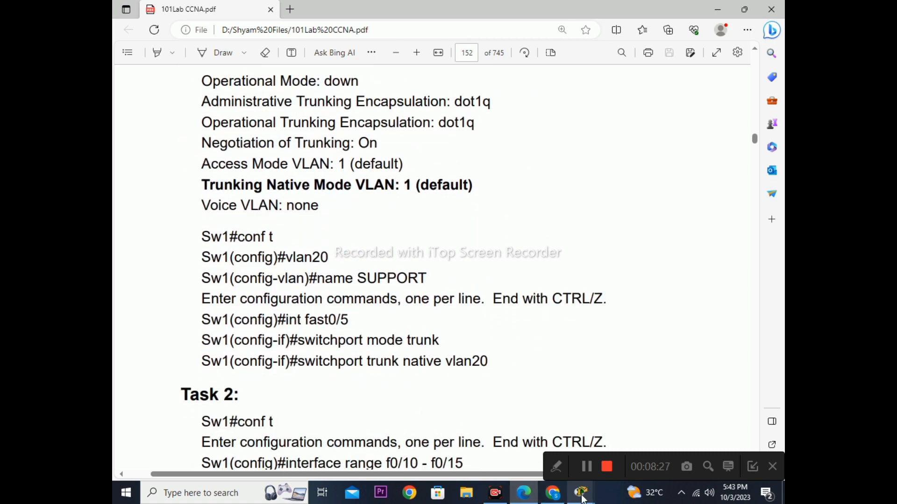
mouse_move(582, 498)
left_click(598, 431)
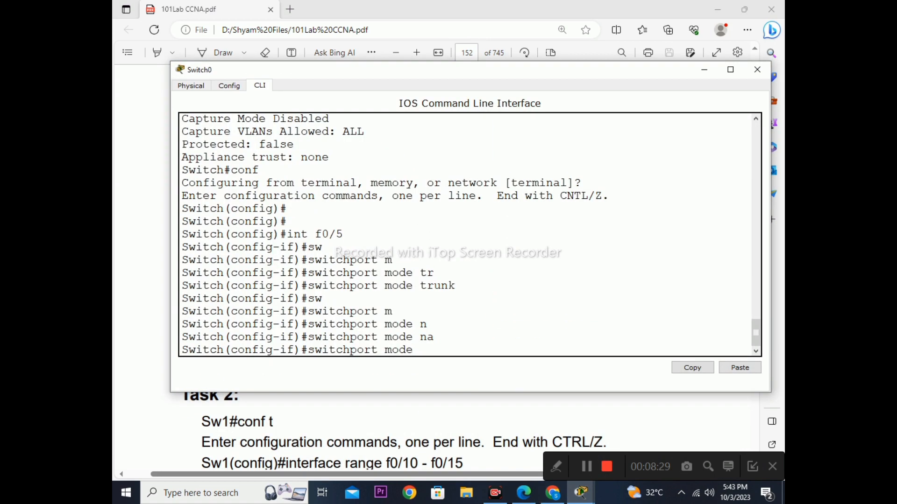
Correct the pending command and assign VLAN 20 as the trunk's native VLAN with "switchport trunk native vlan 20"
key("BackSpace")
key("BackSpace")
key("BackSpace")
key("BackSpace")
type("tr")
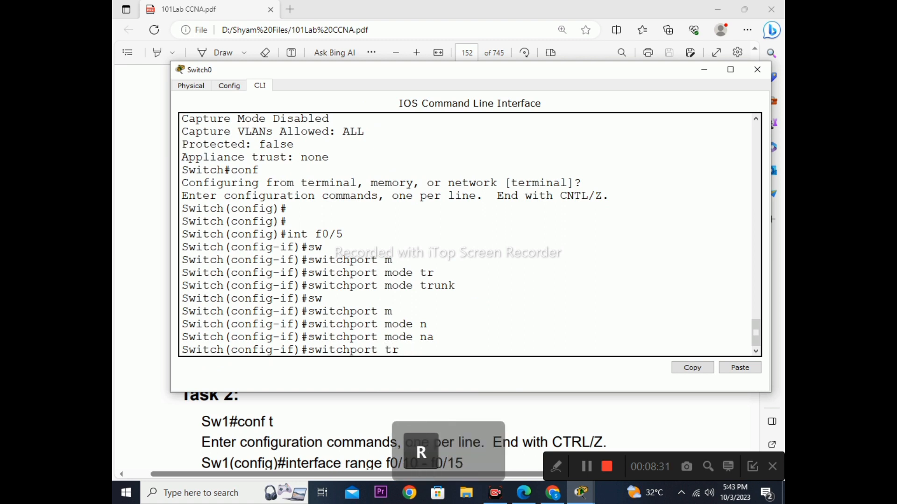
key("Tab")
type("n")
key("Tab")
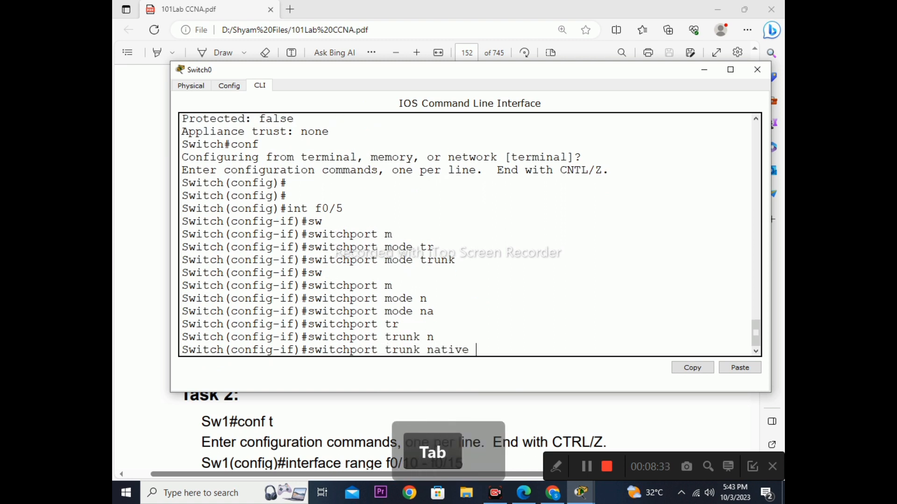
type("v")
key("Tab")
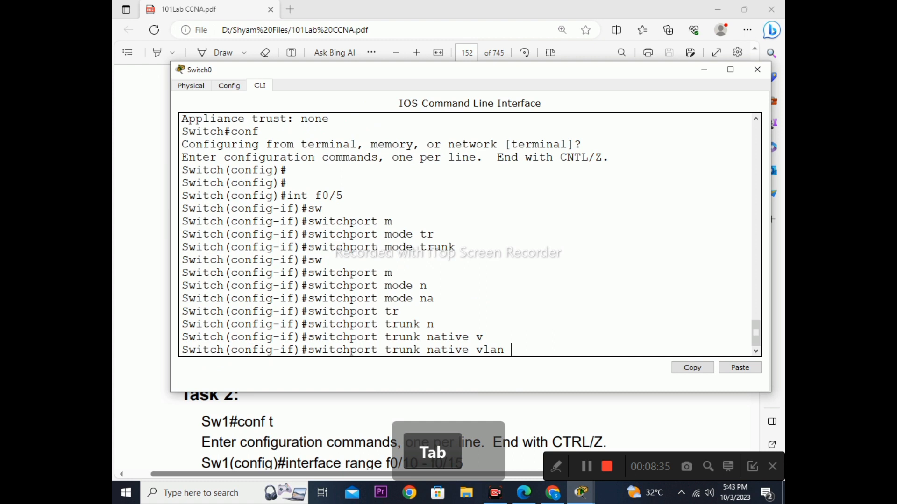
type("20")
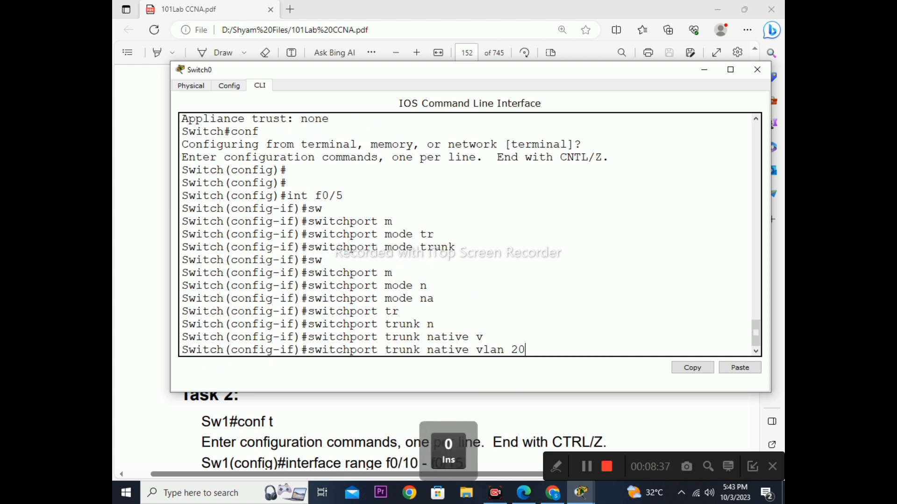
key("Return")
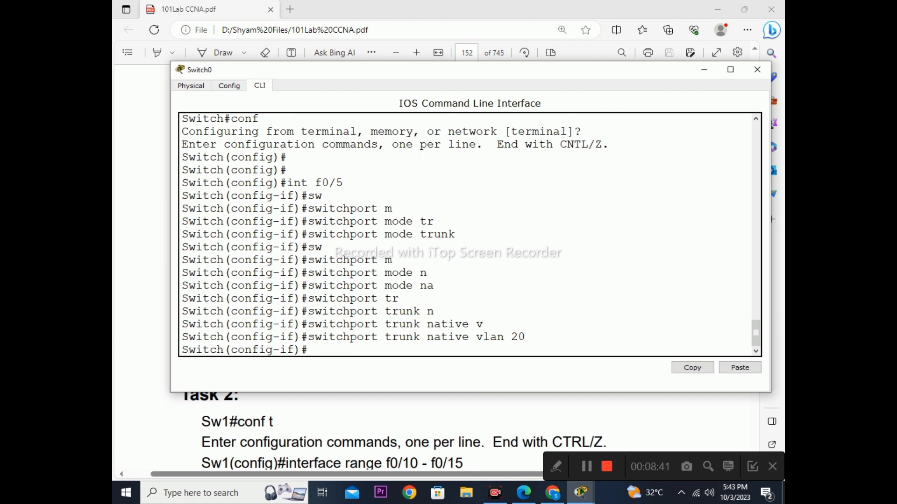
Leave interface configuration and return to the privileged EXEC prompt
key("ctrl+z")
key("Return")
key("Return")
key("Return")
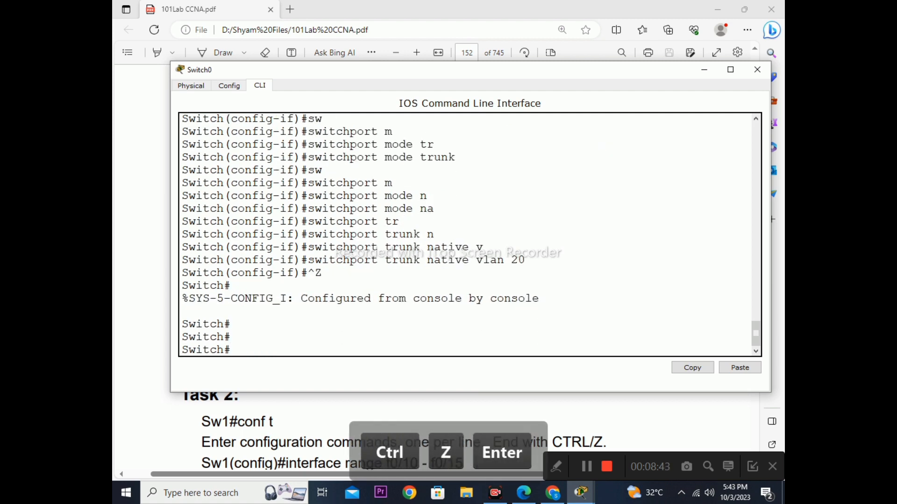
Display the switch's VLAN table with "sh vlan" and review the VLANs and their port assignments
type("sh vlan")
key("Return")
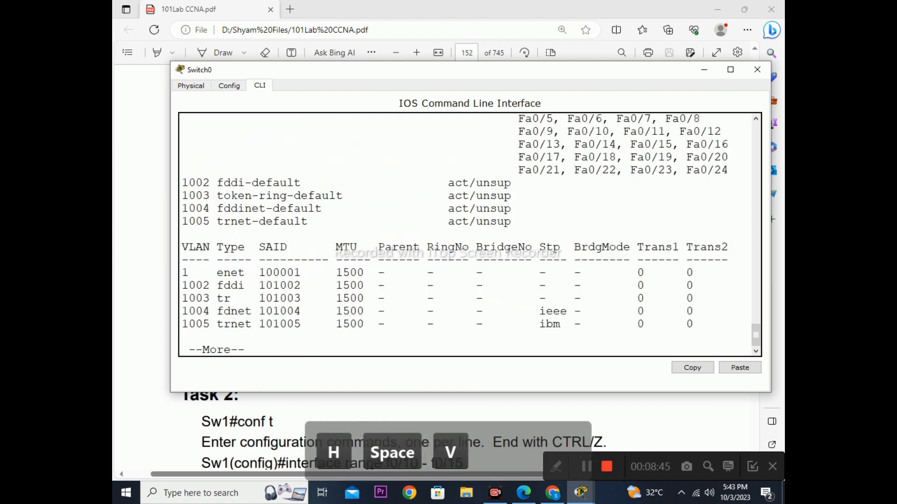
scroll(470, 234, "up", 2)
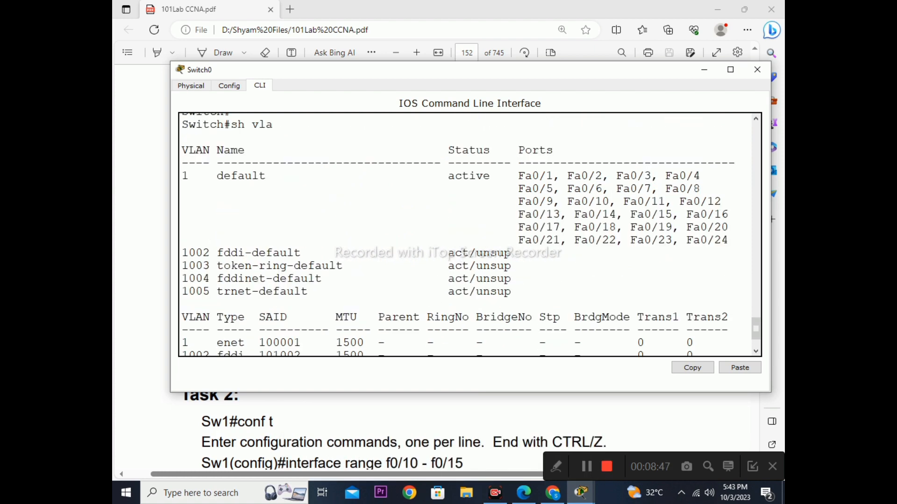
scroll(470, 234, "up", 1)
scroll(469, 235, "down", 3)
key("space")
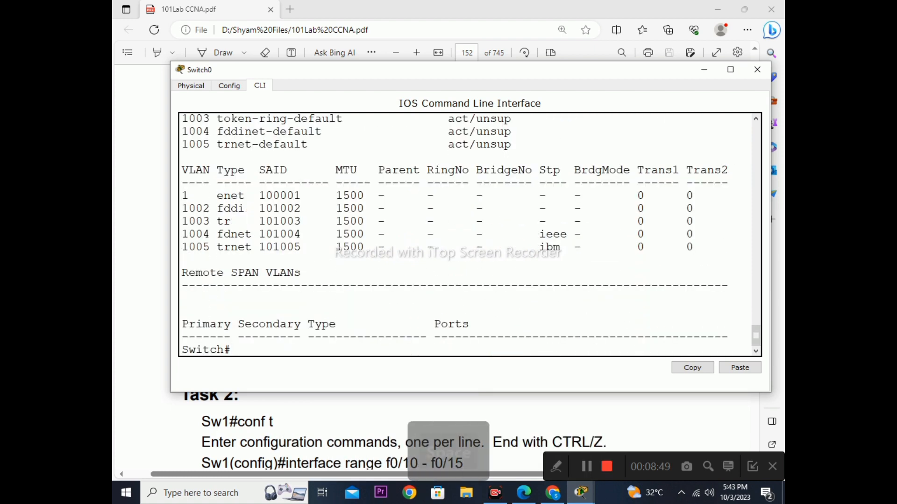
scroll(469, 235, "up", 6)
scroll(469, 234, "down", 6)
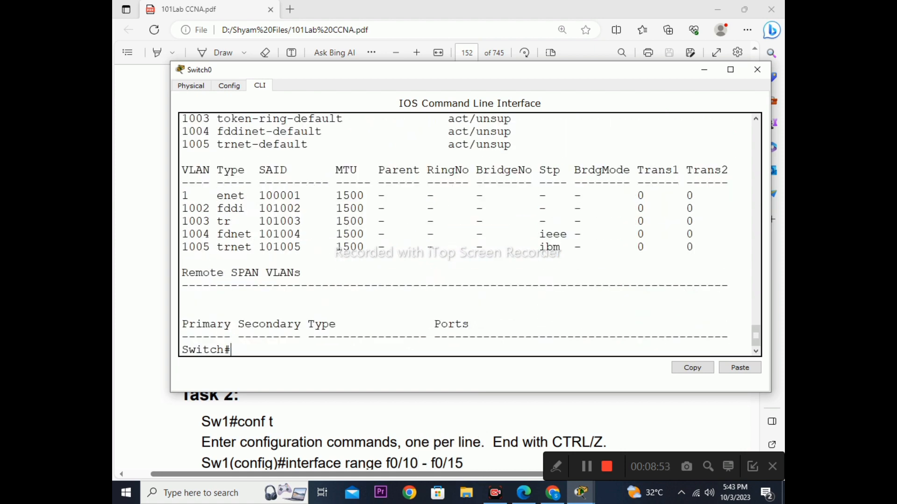
Enter global configuration mode and create VLAN 20
type("co")
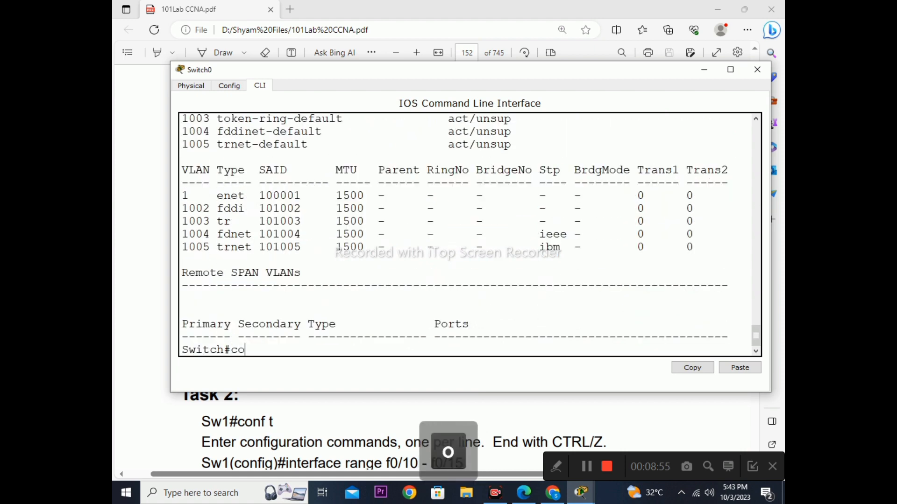
type("nf")
key("Return")
key("Return")
key("Return")
key("Return")
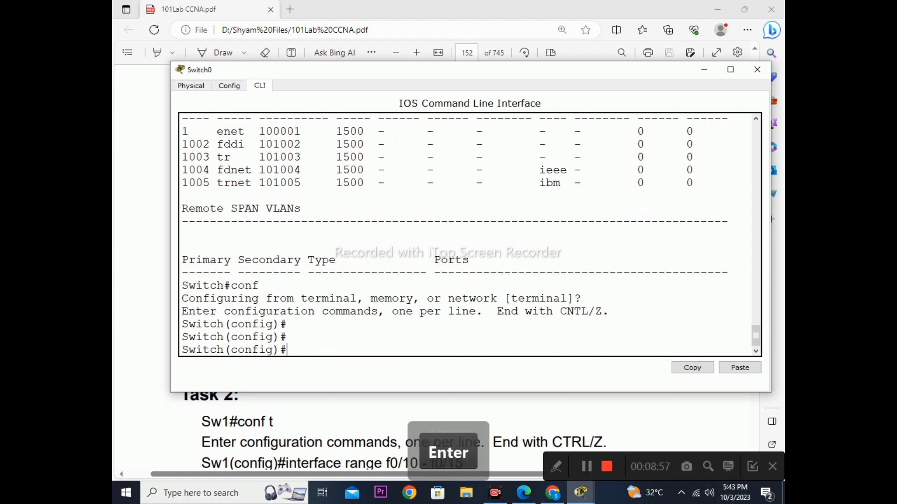
type("vkla")
key("BackSpace")
key("BackSpace")
key("BackSpace")
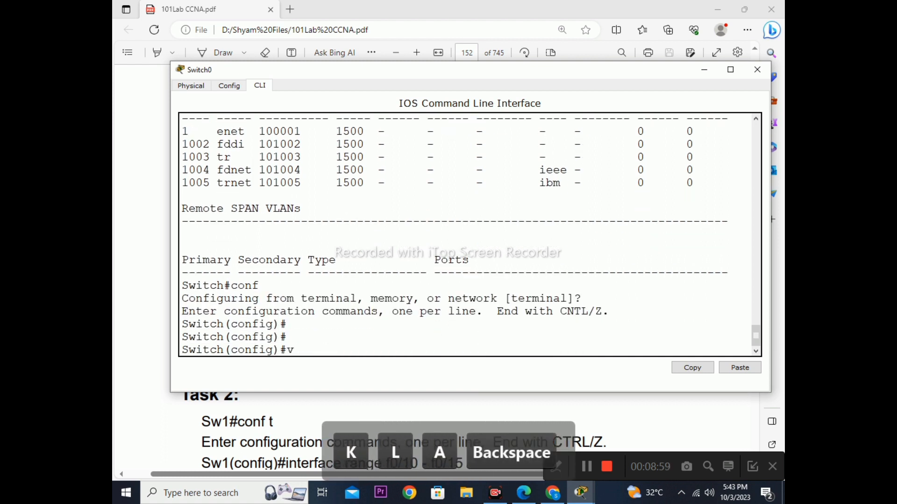
type("la")
key("Tab")
type("2")
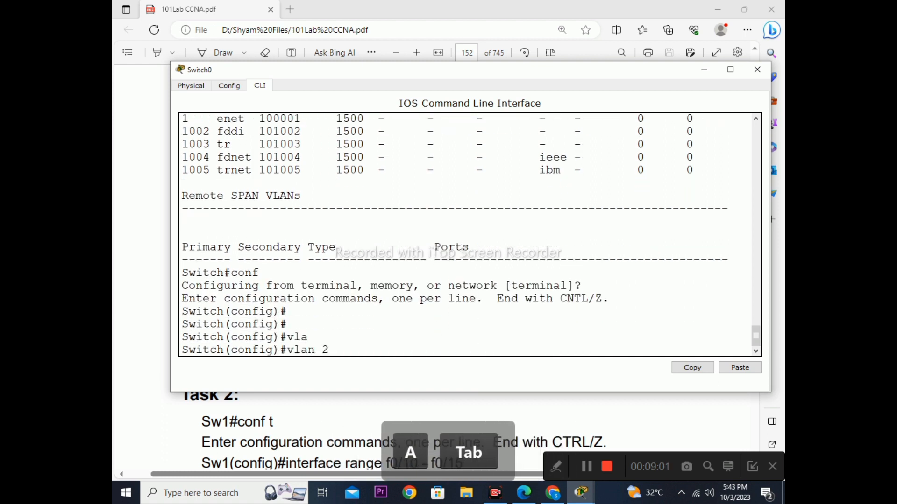
type("0")
key("Return")
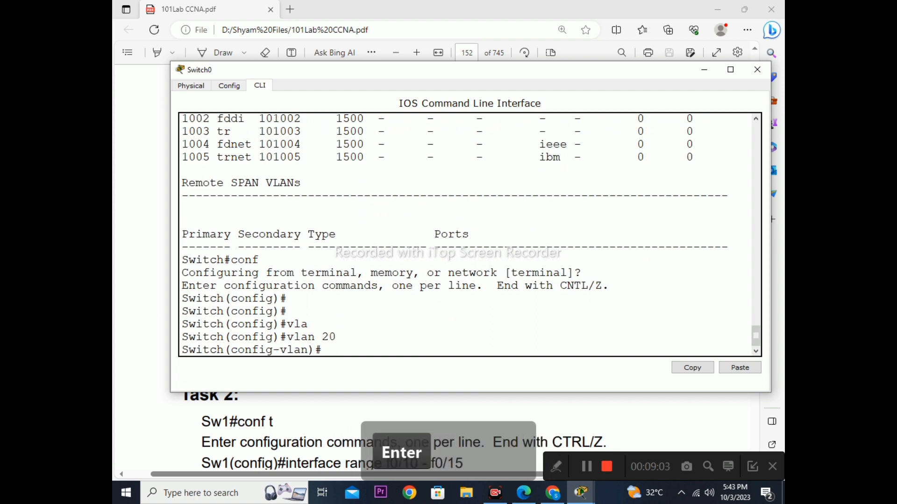
Name VLAN 20 "support" and exit back to global configuration mode
type("na")
key("Tab")
type("s")
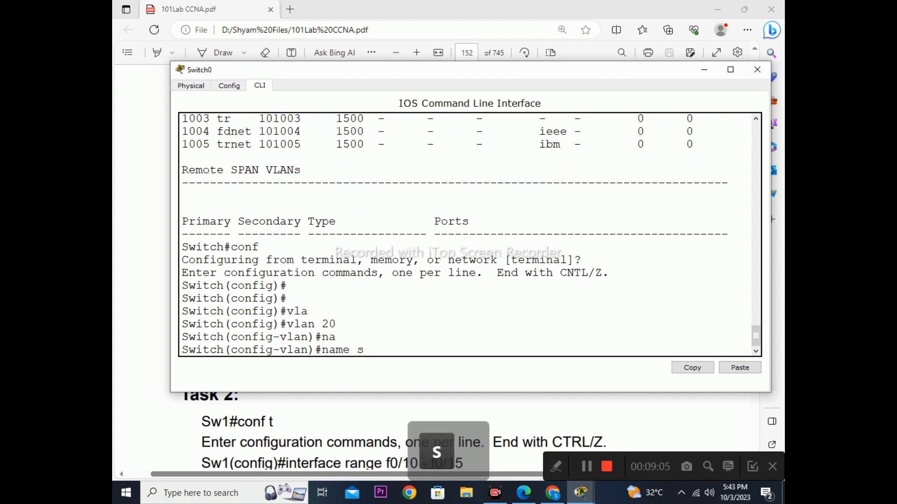
type("upport")
key("Return")
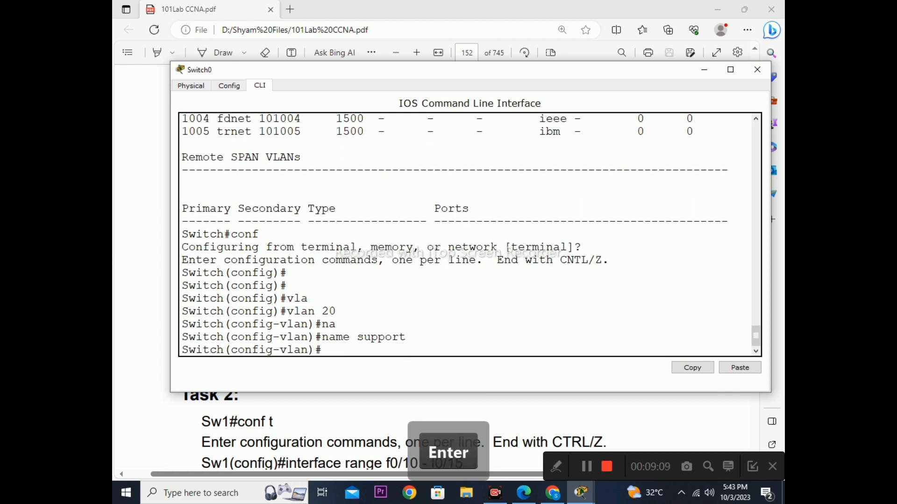
key("Return")
type("e")
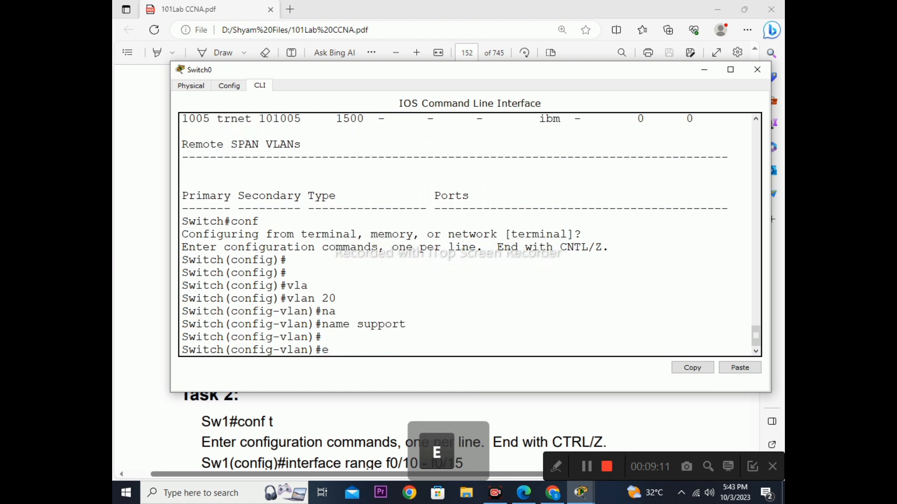
type("xi")
key("Return")
key("Return")
Reapply "switchport trunk native vlan 20" on interface f0/5 and return to privileged EXEC mode
key("Up")
key("Up")
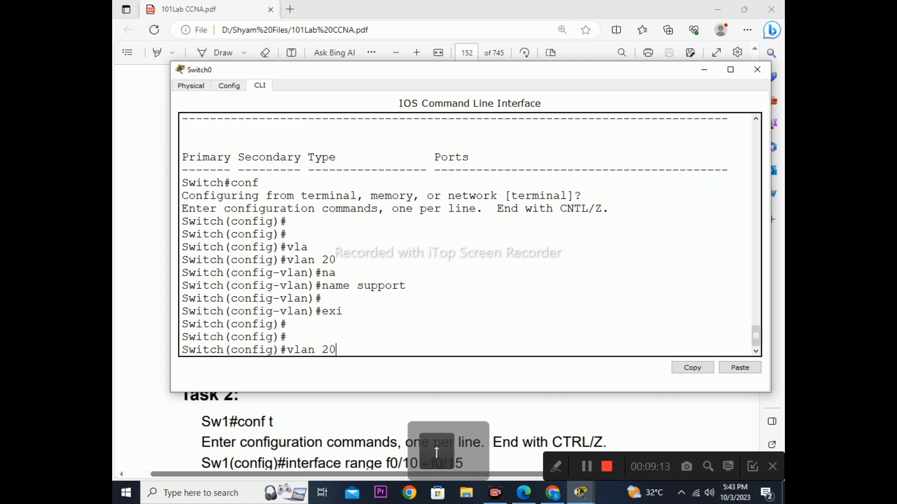
key("Up")
key("Up")
key("Up")
key("Return")
key("Up")
key("Up")
key("Up")
key("Up")
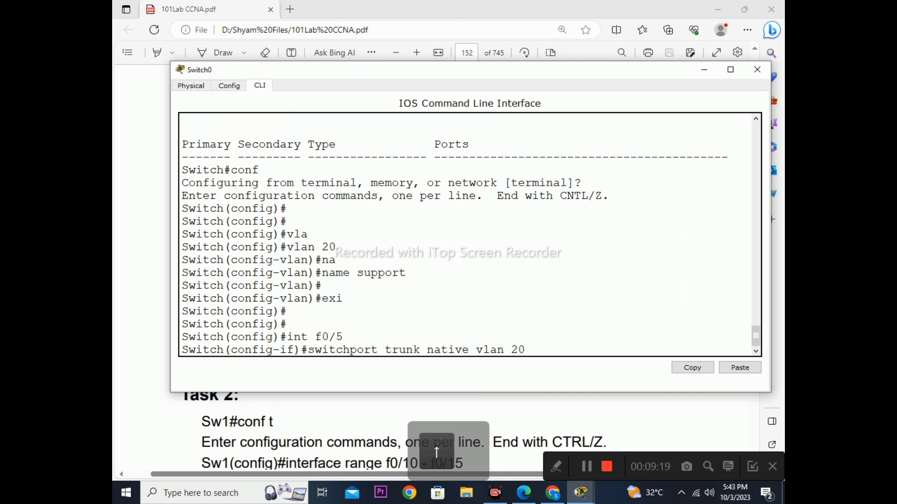
key("Return")
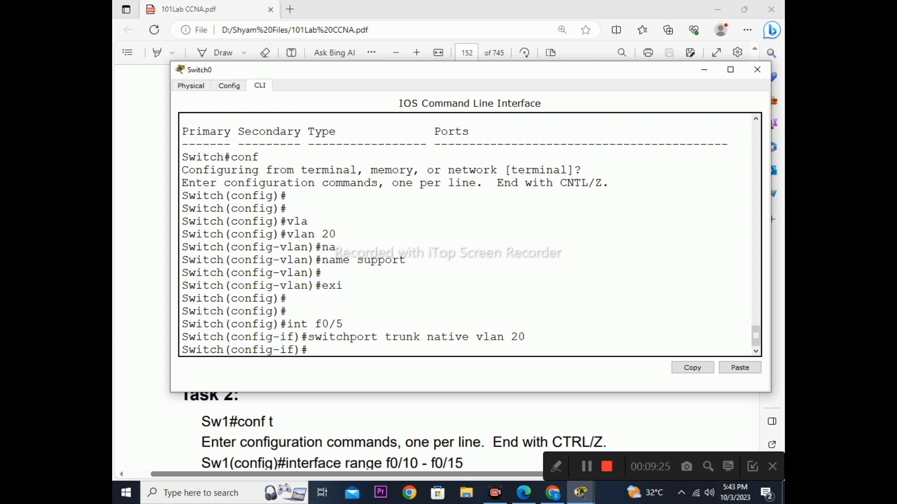
key("ctrl+z")
Display the VLAN table again to check for the new VLAN
type("conf")
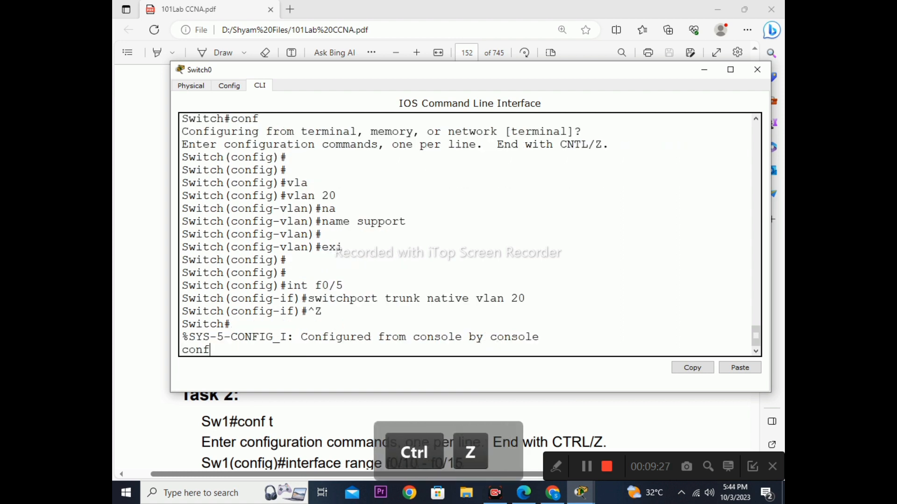
key("Up")
key("Return")
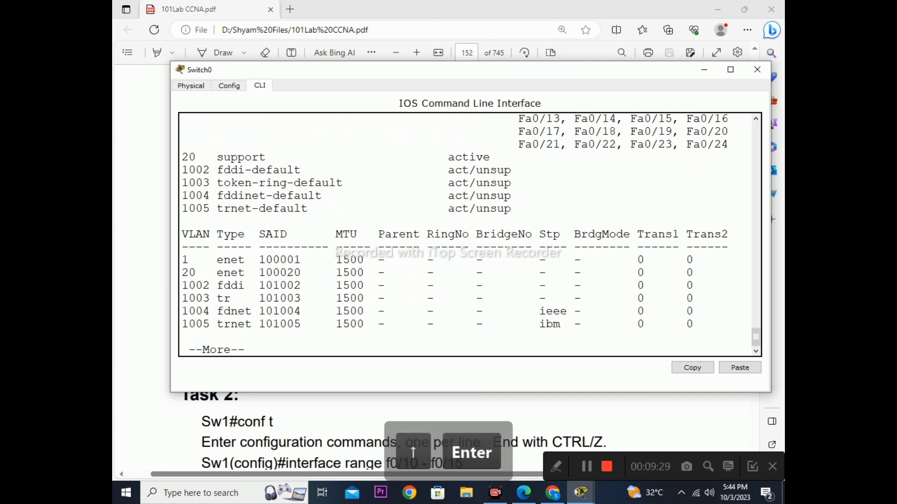
key("Return")
key("Return")
Display the switchport details of FastEthernet 0/5 with "sh int f0/5 switchport"
key("Up")
key("Up")
key("Down")
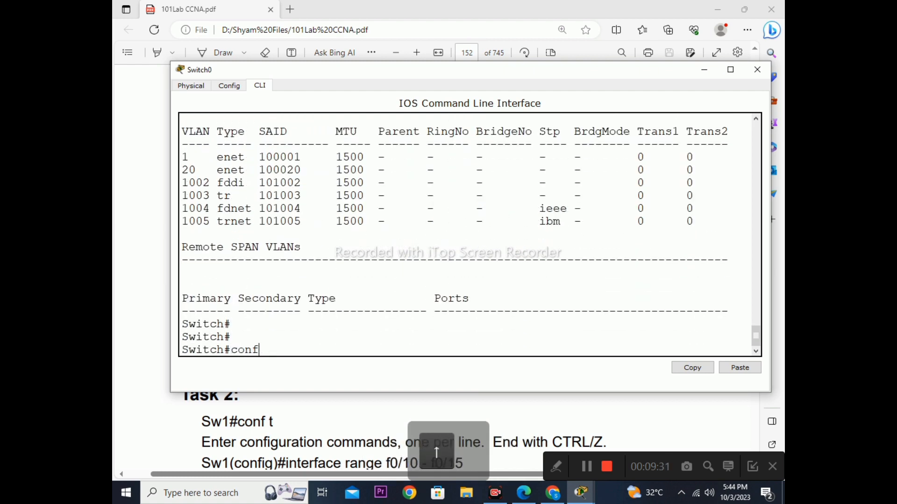
key("Up")
key("Up")
key("Down")
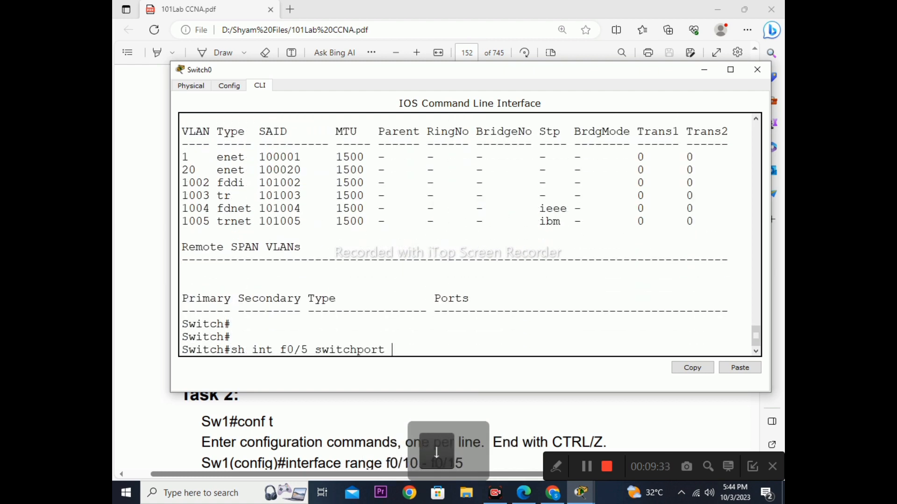
key("Return")
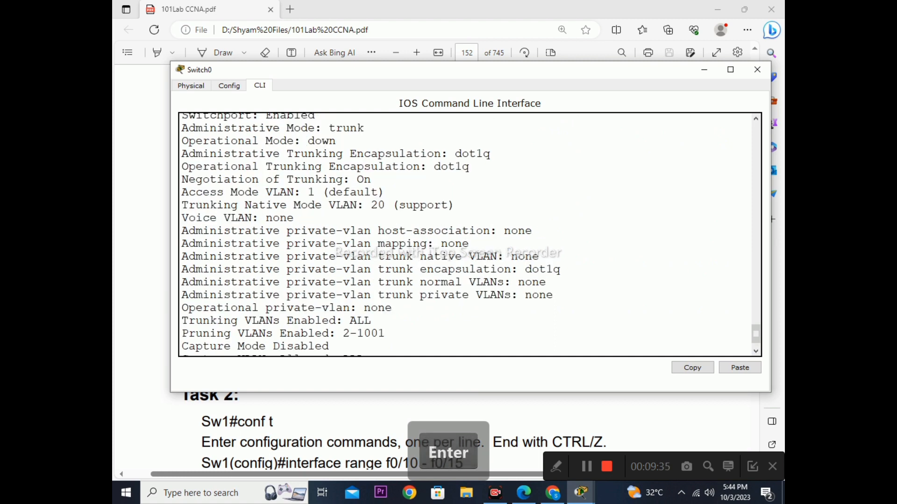
key("space")
Highlight the trunking native mode VLAN entry in the FastEthernet 0/5 output and review the remaining lines
scroll(469, 233, "up", 4)
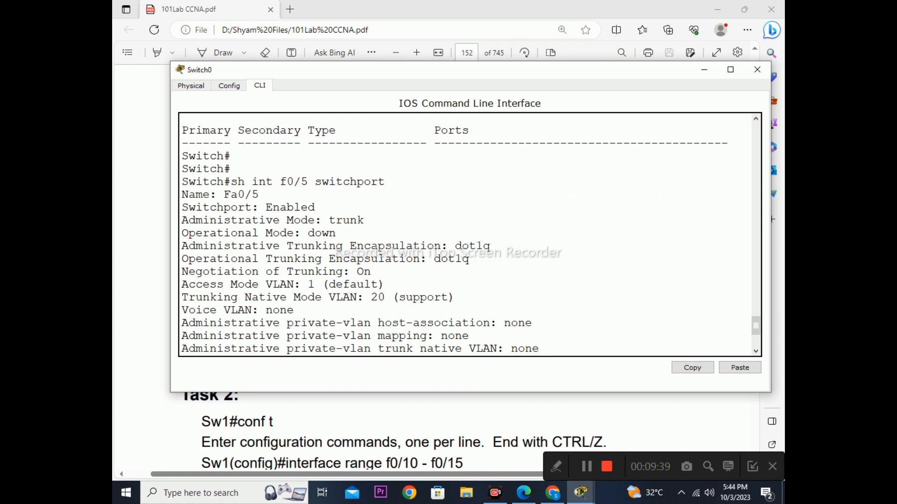
left_click_drag(453, 297, 342, 323)
left_click(455, 297)
left_click_drag(456, 297, 244, 297)
scroll(245, 297, "down", 3)
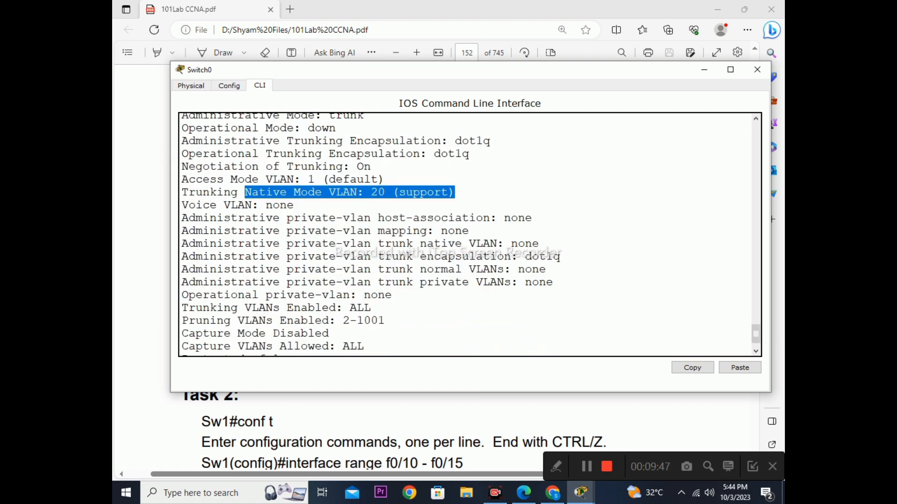
scroll(469, 233, "down", 1)
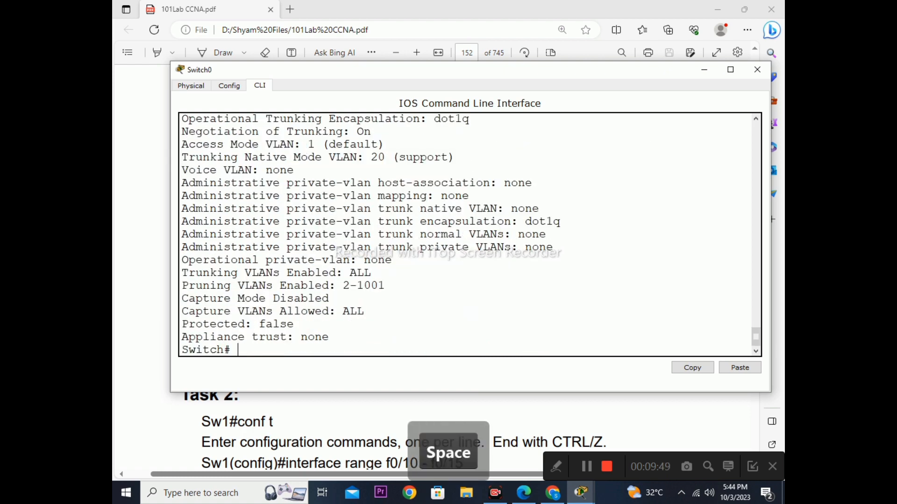
Enter global configuration mode and select the Task 2 ports with "int range f0/10-15"
type("conf")
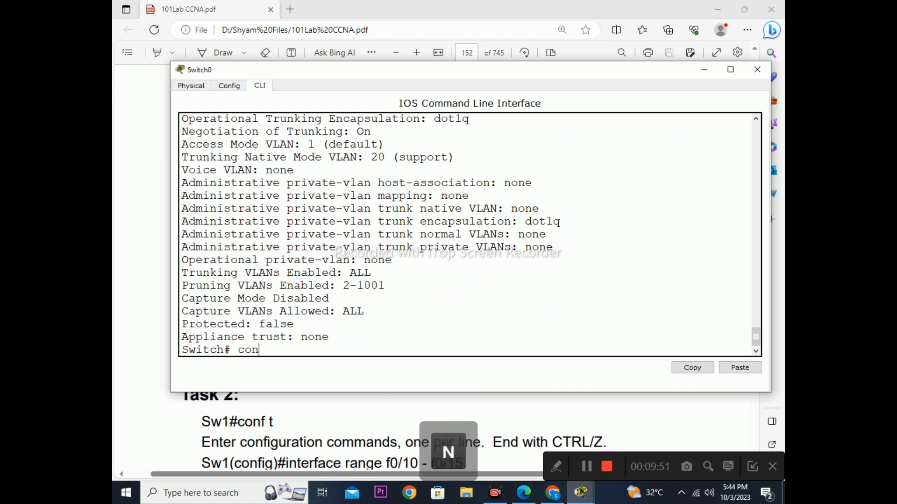
key("Return")
key("Return")
type("int ra")
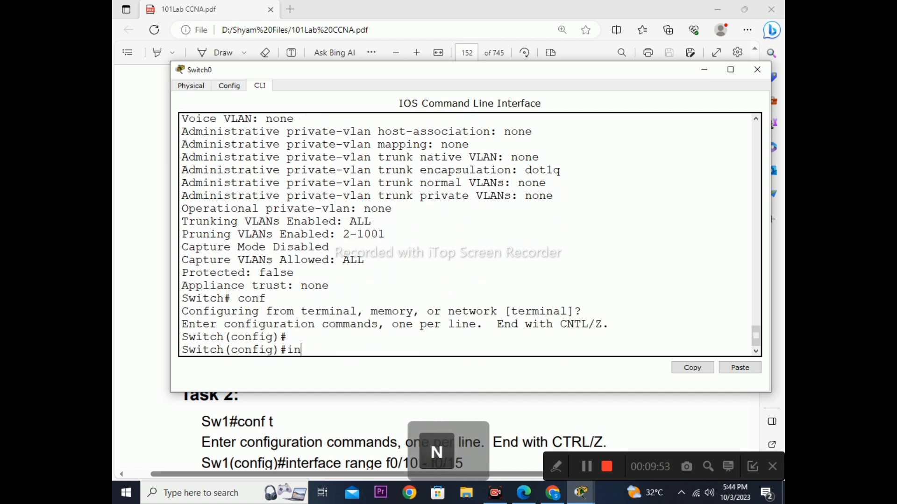
key("Tab")
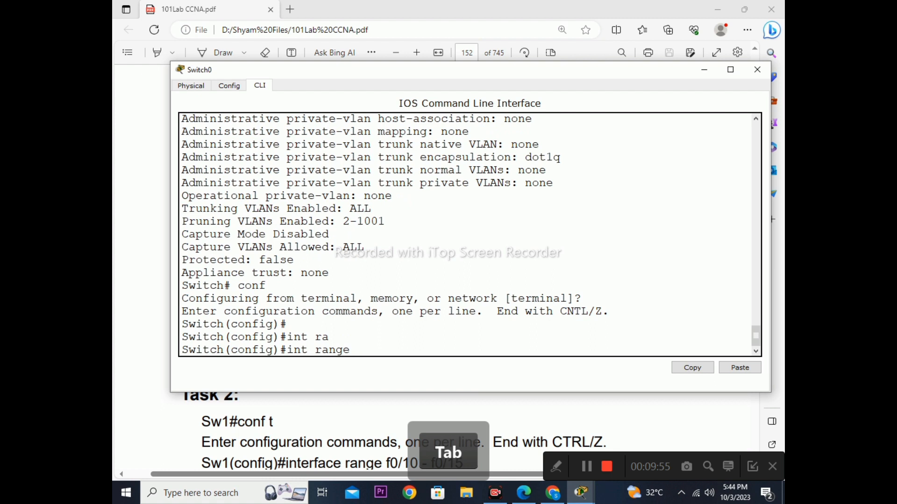
type("f")
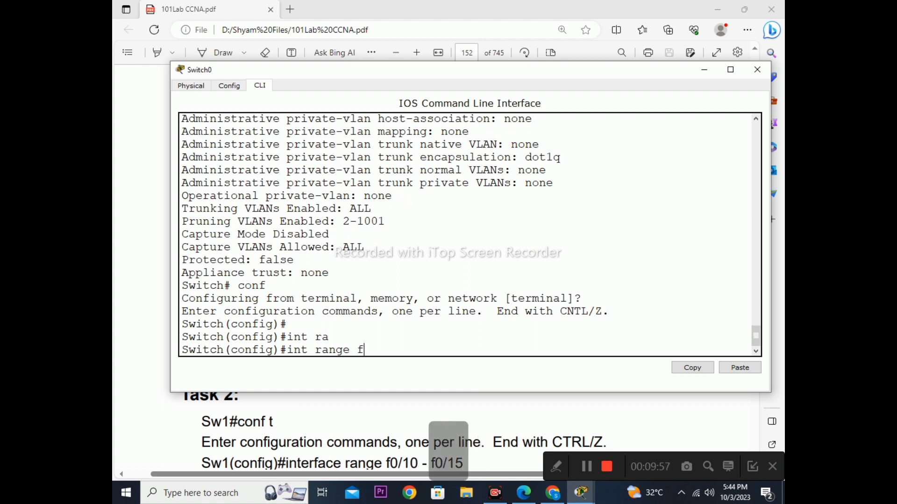
type("0/1")
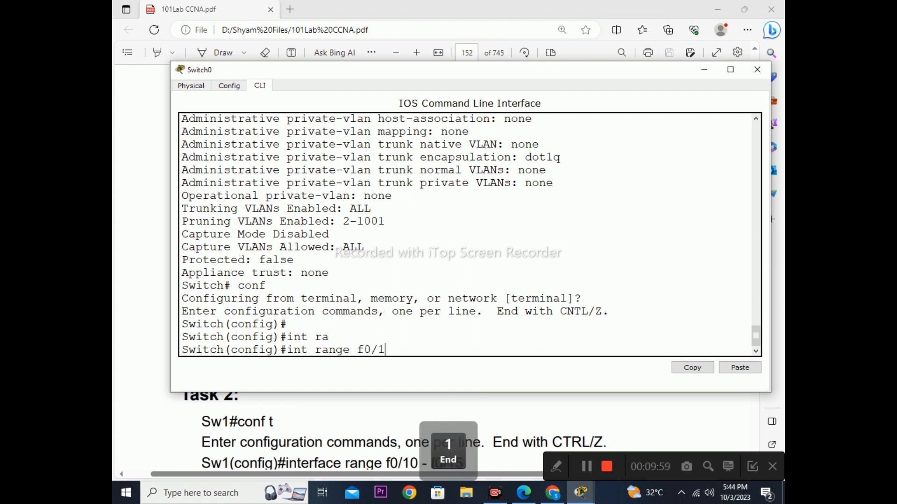
type("0")
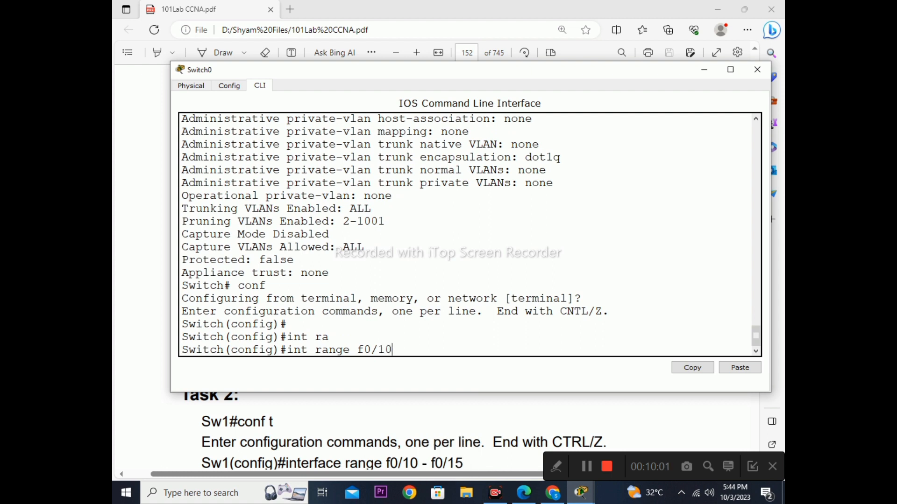
type("-")
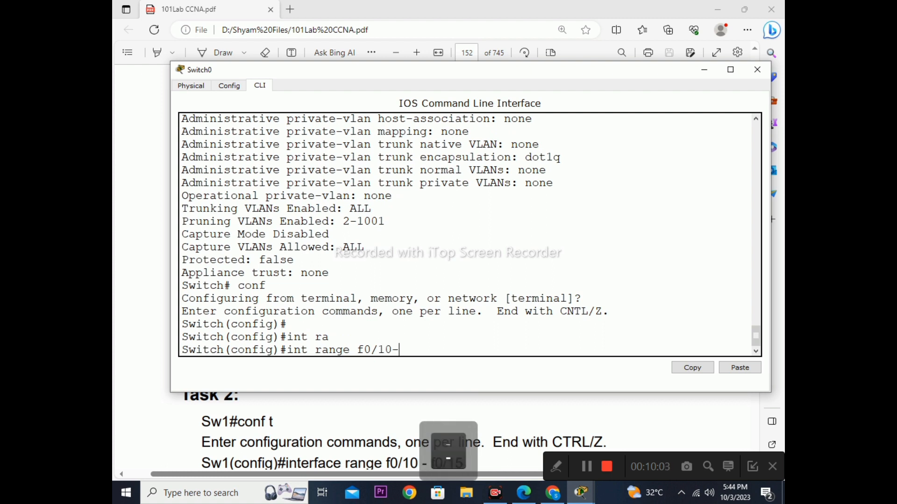
type("f")
key("BackSpace")
type("15")
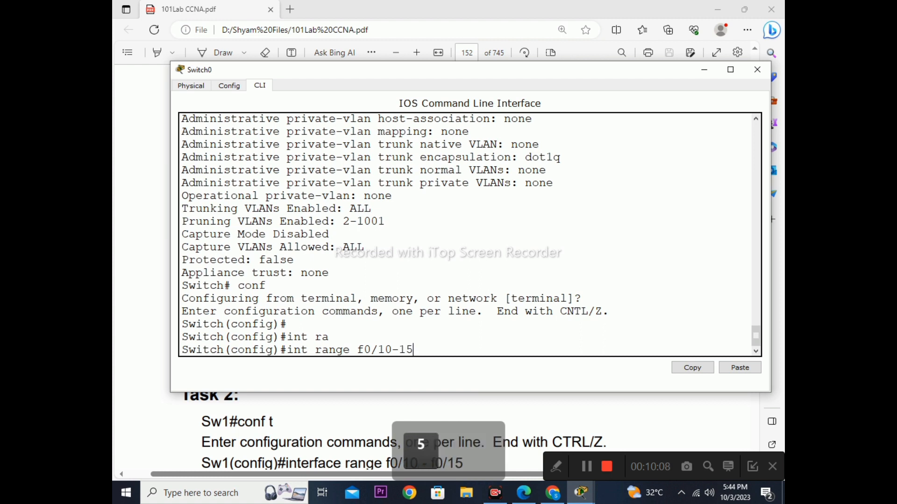
key("Return")
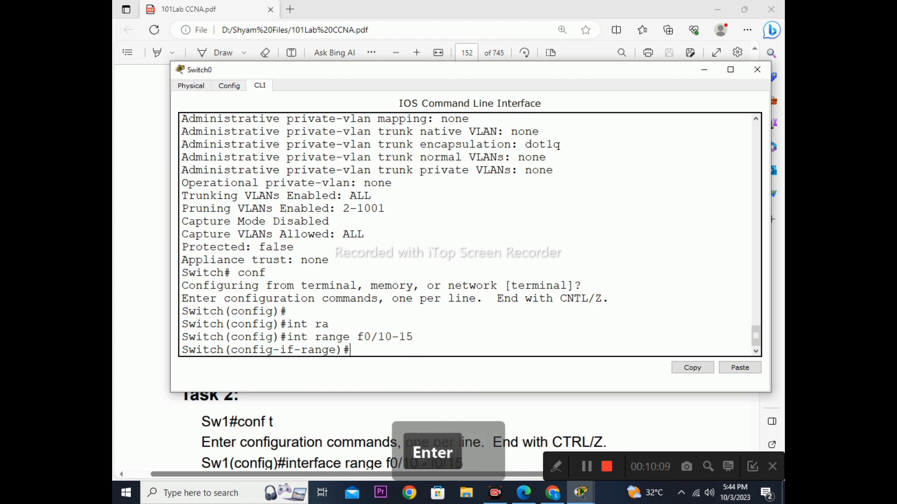
Shut down all interfaces in the selected range f0/10-15
type("shut")
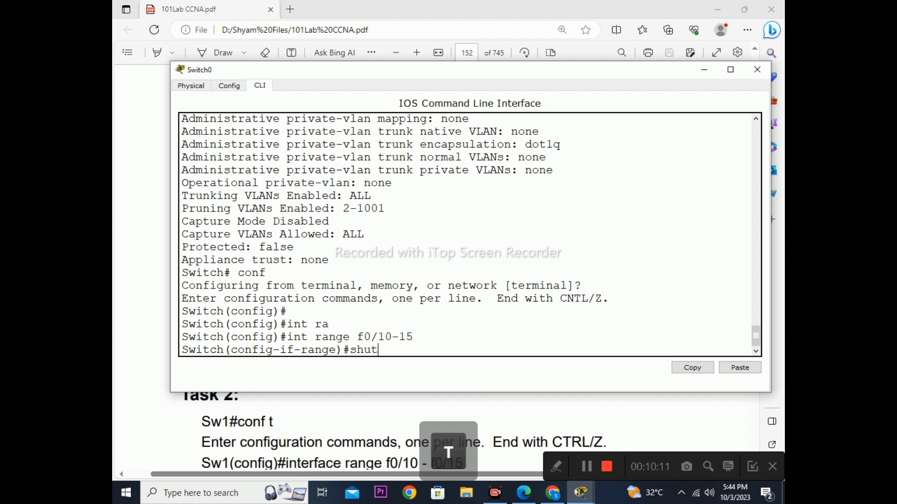
key("Tab")
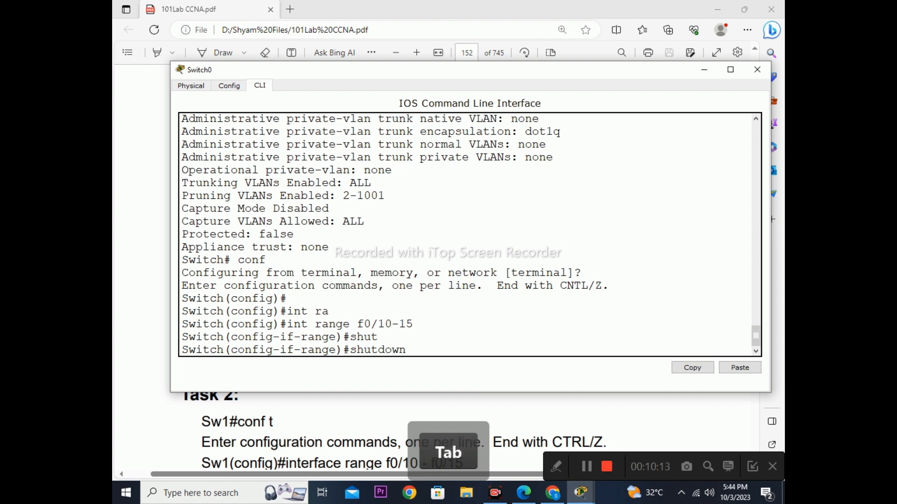
key("Return")
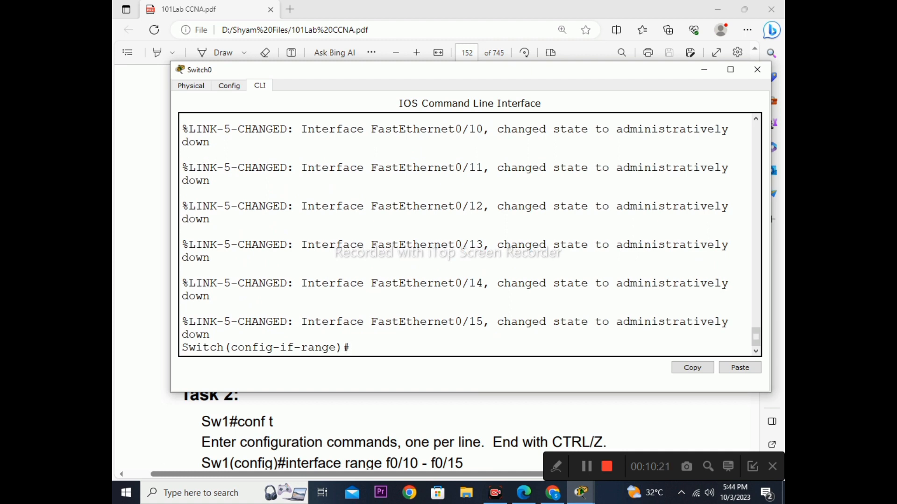
Switch to the lab PDF in Edge and highlight the trunking native mode VLAN line in the Task 3 solution
left_click(401, 437)
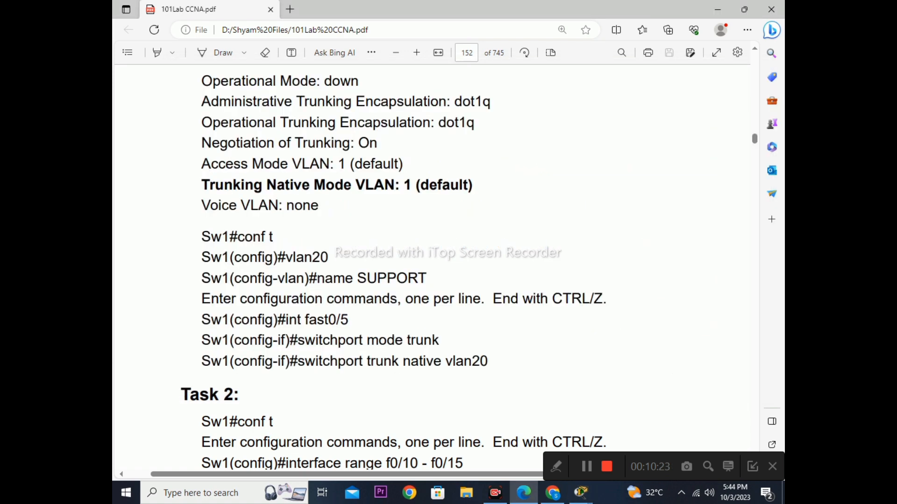
scroll(450, 303, "down", 3)
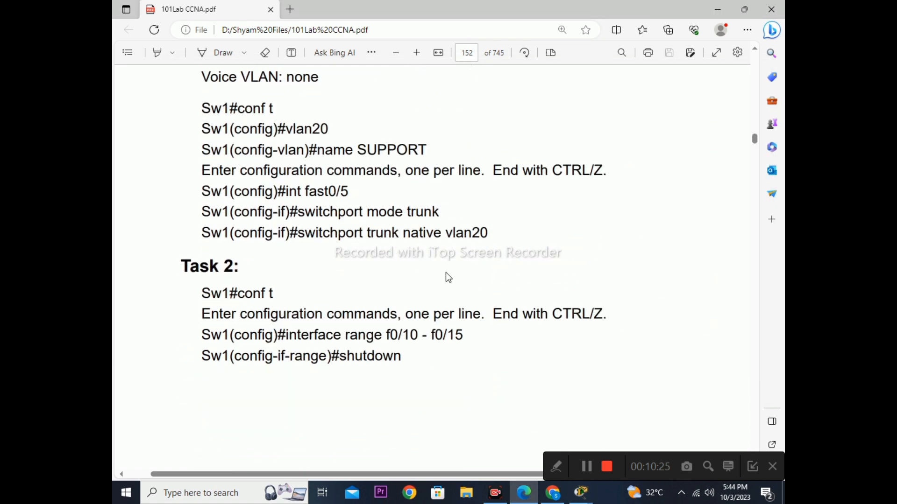
scroll(447, 273, "down", 10)
scroll(449, 270, "down", 4)
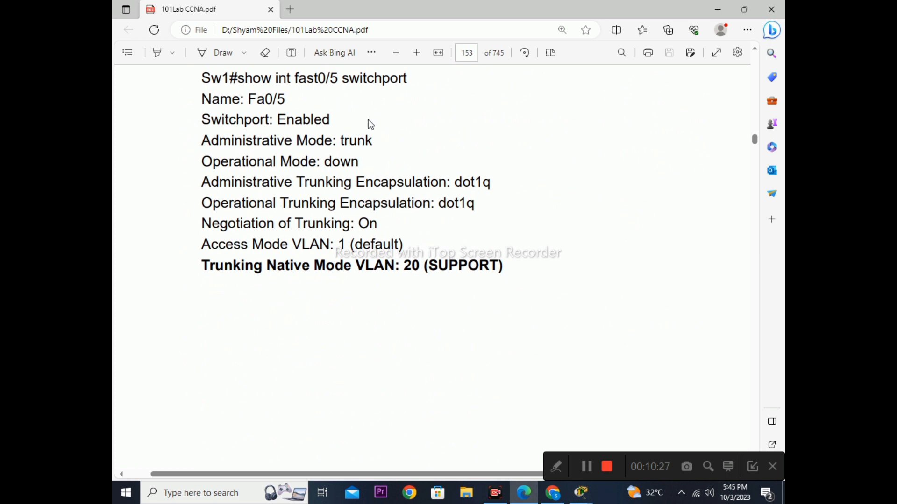
double_click(443, 259)
left_click(536, 271)
left_click_drag(503, 265, 211, 265)
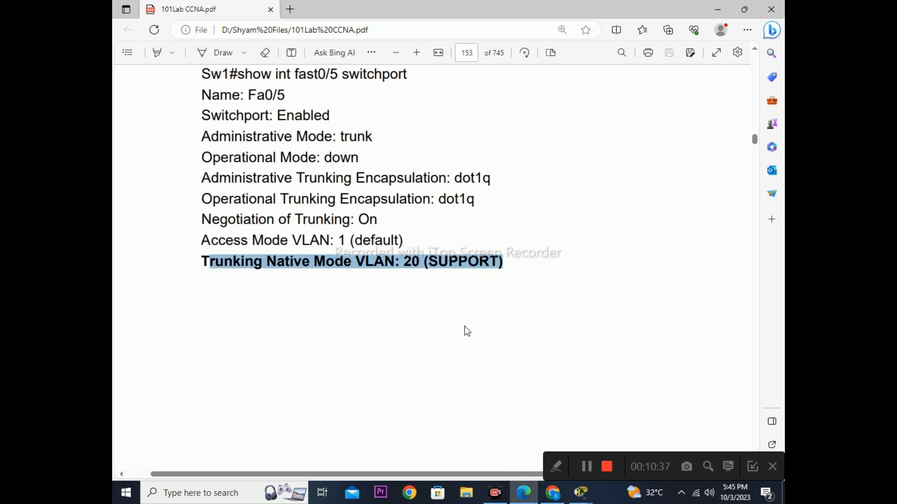
Review the Task 2 and Task 3 solutions once more, and look over the introduction of Lab 22 in the PDF
scroll(464, 331, "down", 2)
scroll(466, 332, "up", 6)
scroll(468, 334, "up", 1)
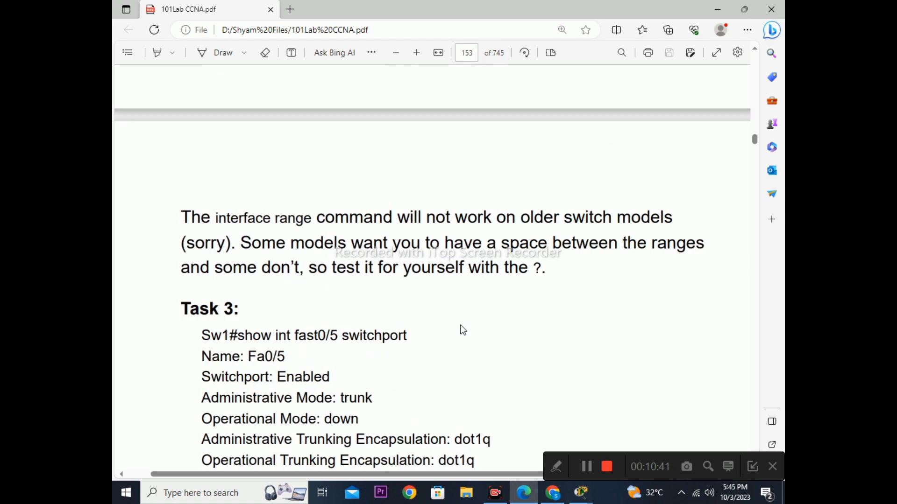
scroll(484, 308, "up", 12)
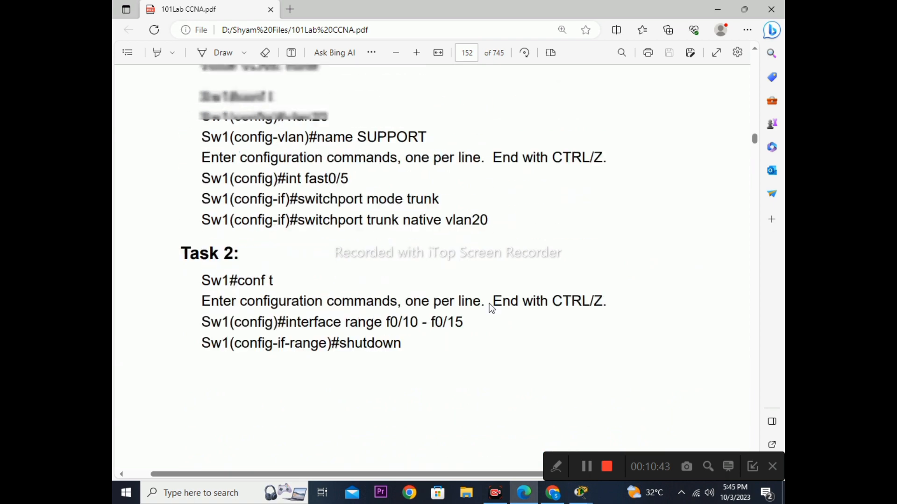
scroll(492, 291, "down", 20)
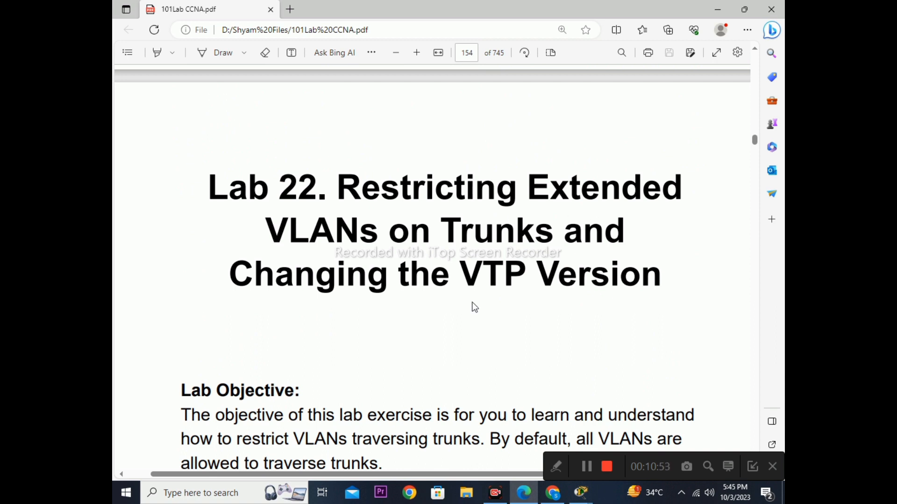
scroll(502, 311, "down", 3)
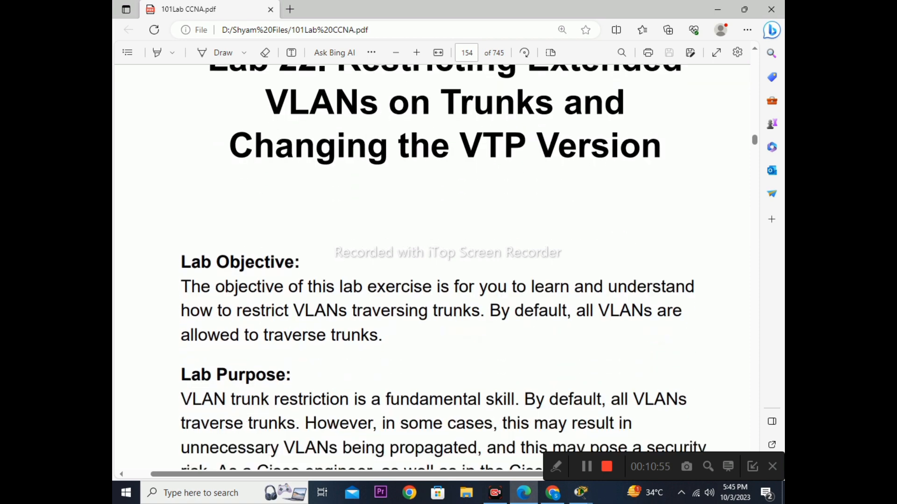